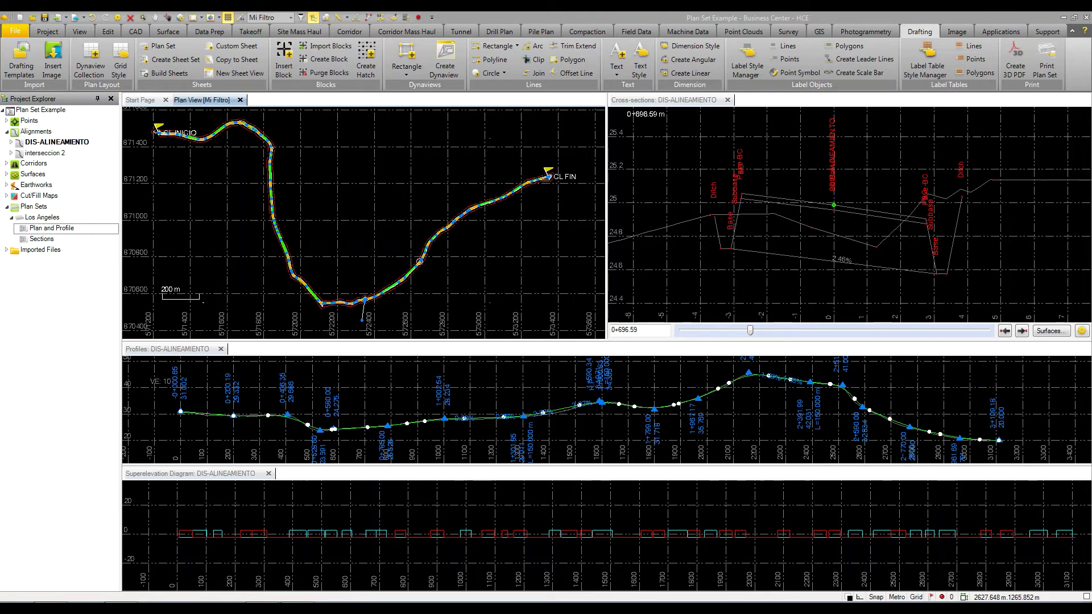
{"action": "right_click", "coordinate": [55, 228]}
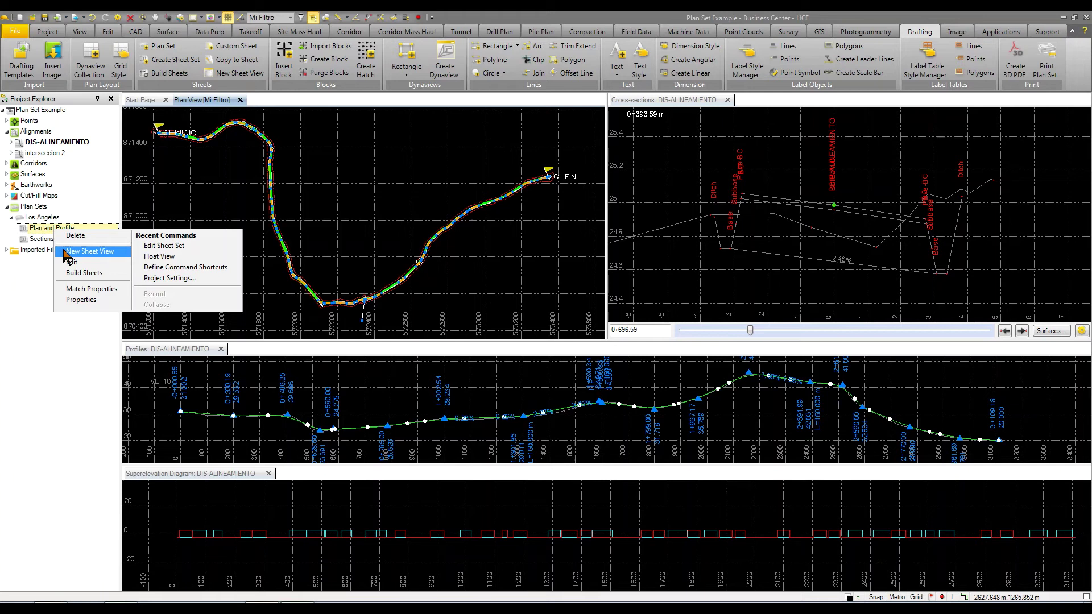
{"action": "left_click", "coordinate": [67, 261]}
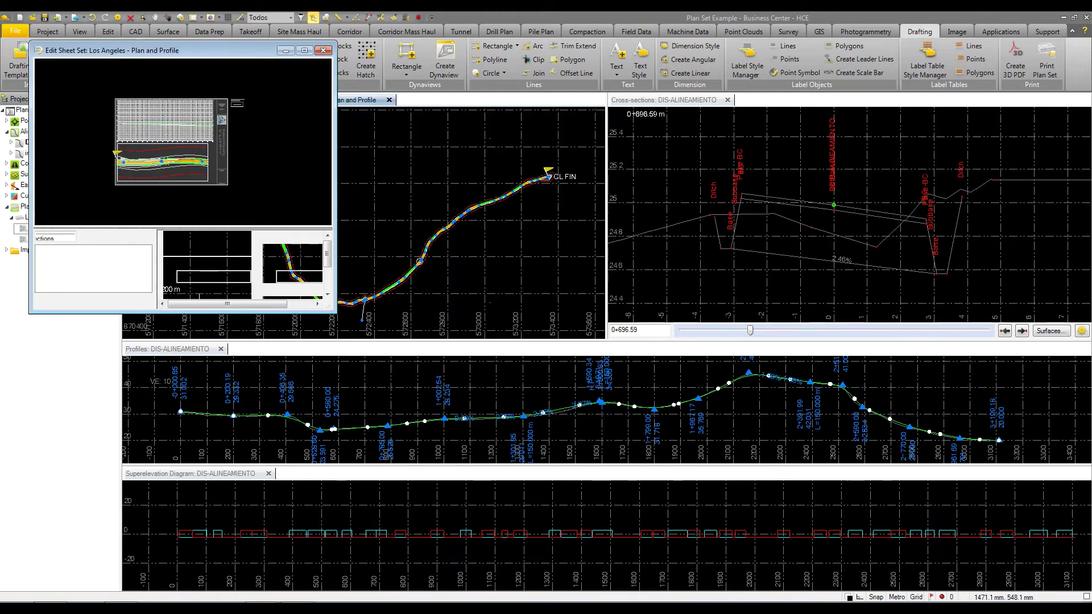
{"action": "left_click_drag", "start_coordinate": [336, 310], "coordinate": [728, 468]}
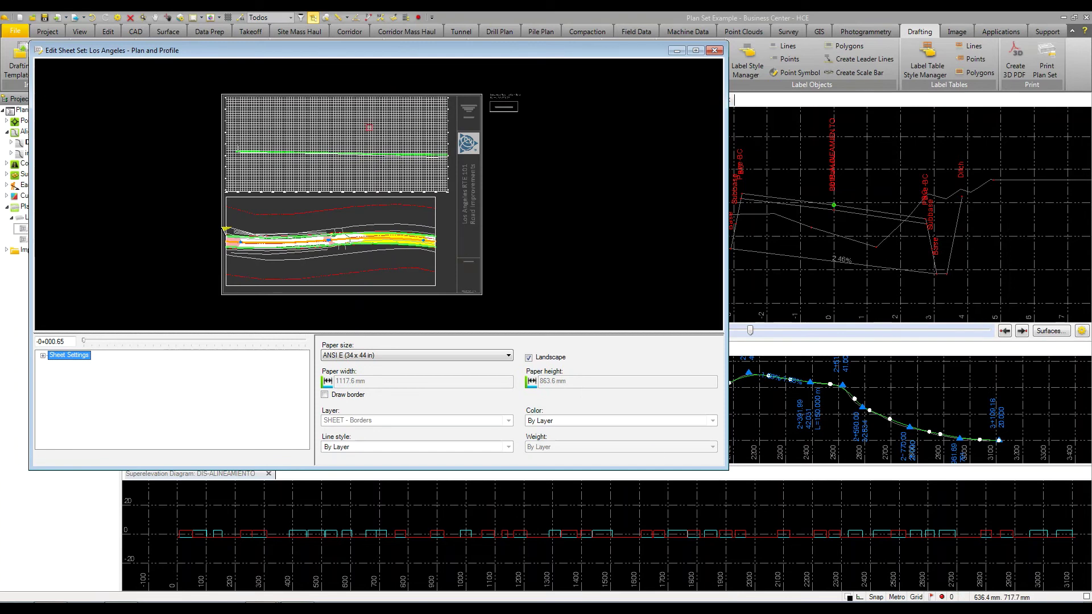
{"action": "scroll", "coordinate": [369, 137], "scroll_direction": "up", "scroll_amount": 2}
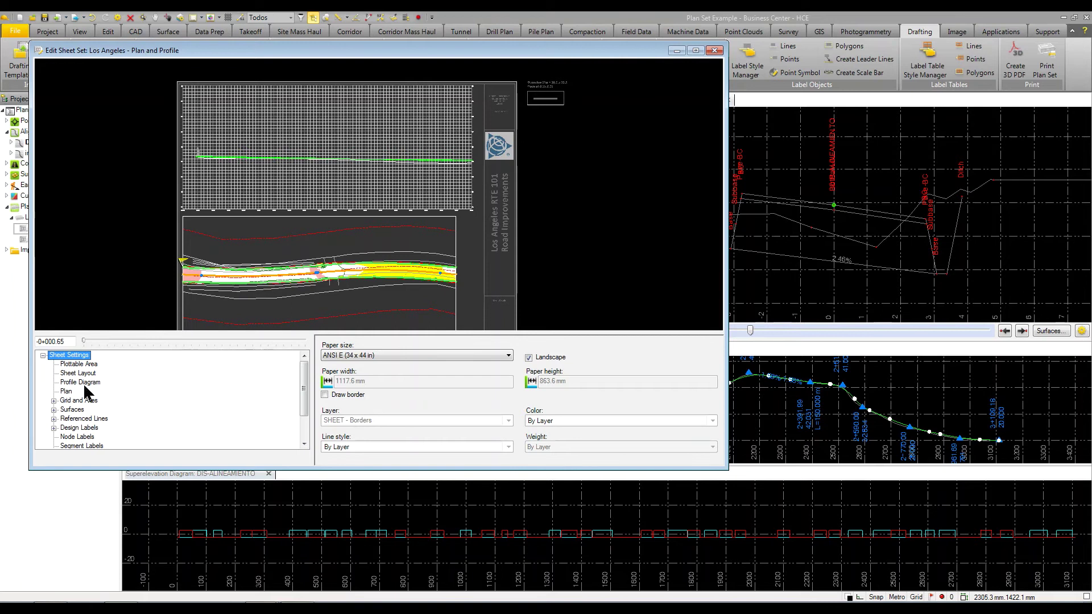
{"action": "left_click", "coordinate": [80, 382]}
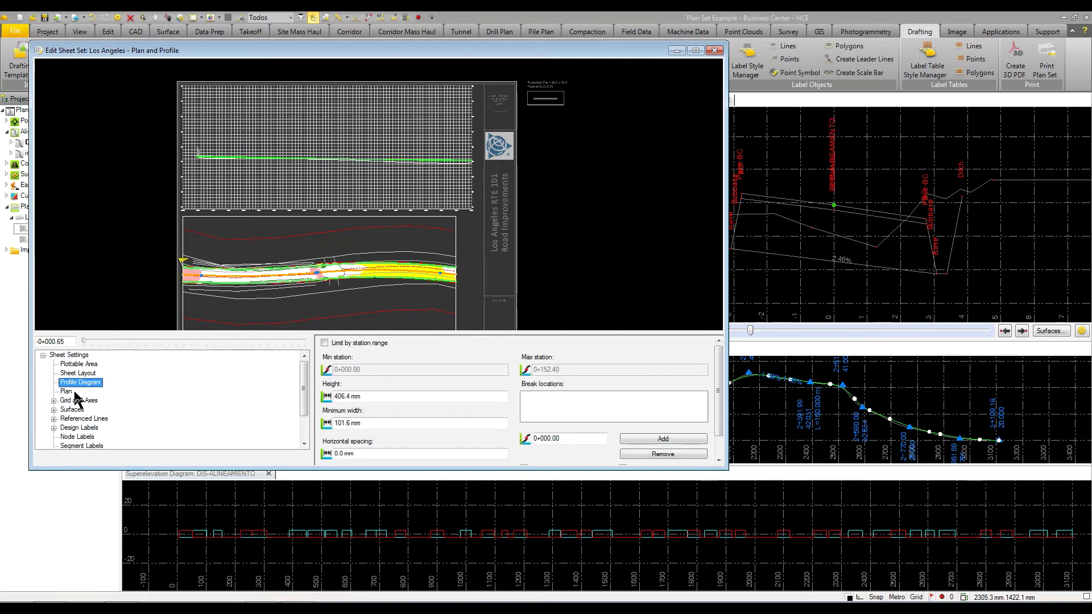
{"action": "left_click", "coordinate": [70, 391]}
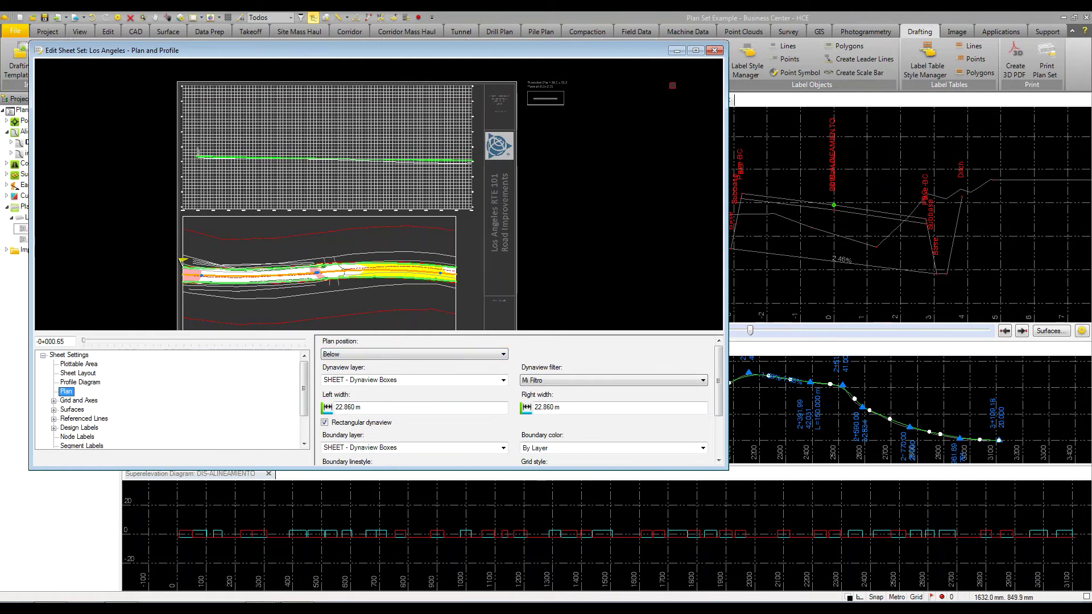
{"action": "left_click", "coordinate": [714, 50]}
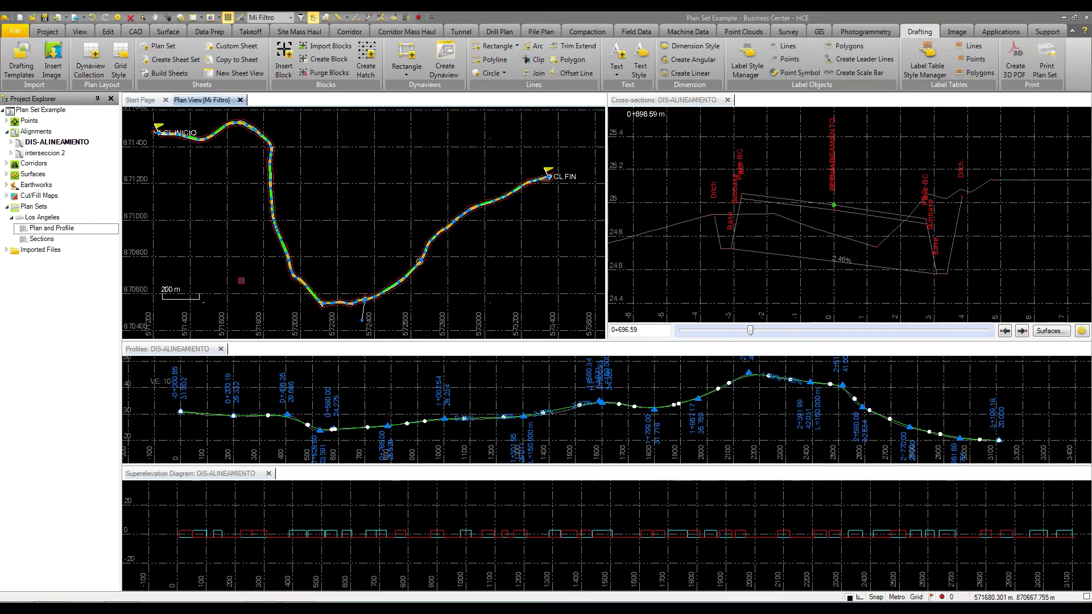
{"action": "right_click", "coordinate": [34, 241]}
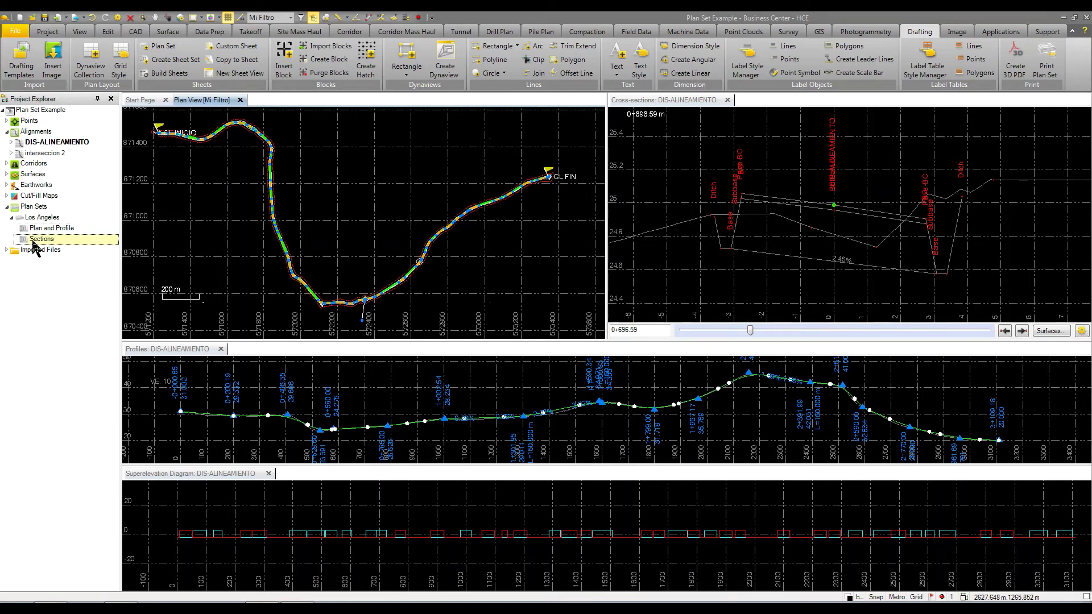
{"action": "left_click", "coordinate": [50, 275]}
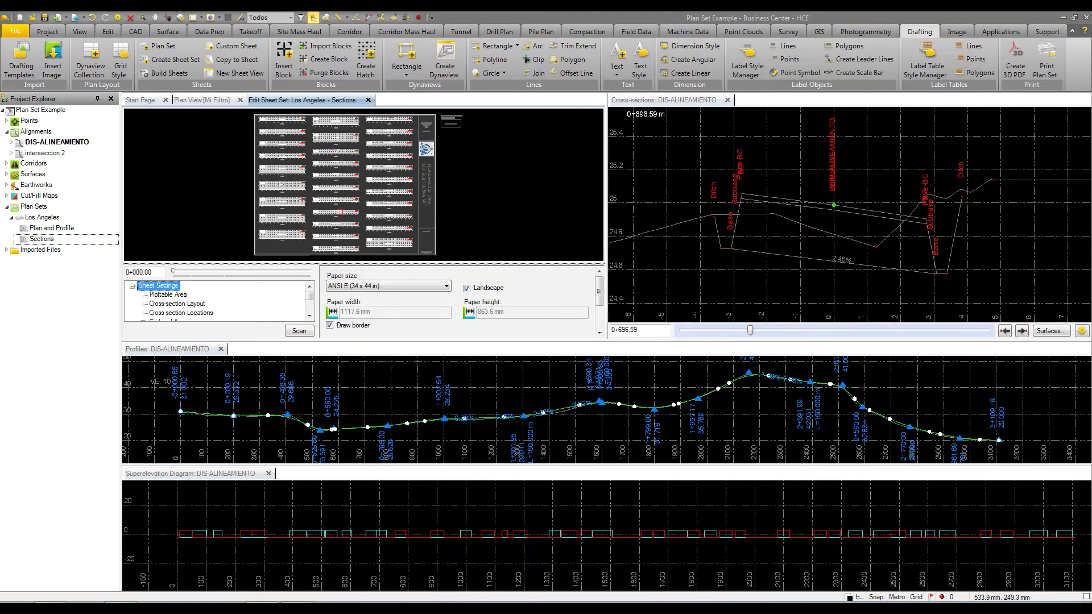
{"action": "scroll", "coordinate": [424, 122], "scroll_direction": "up", "scroll_amount": 3}
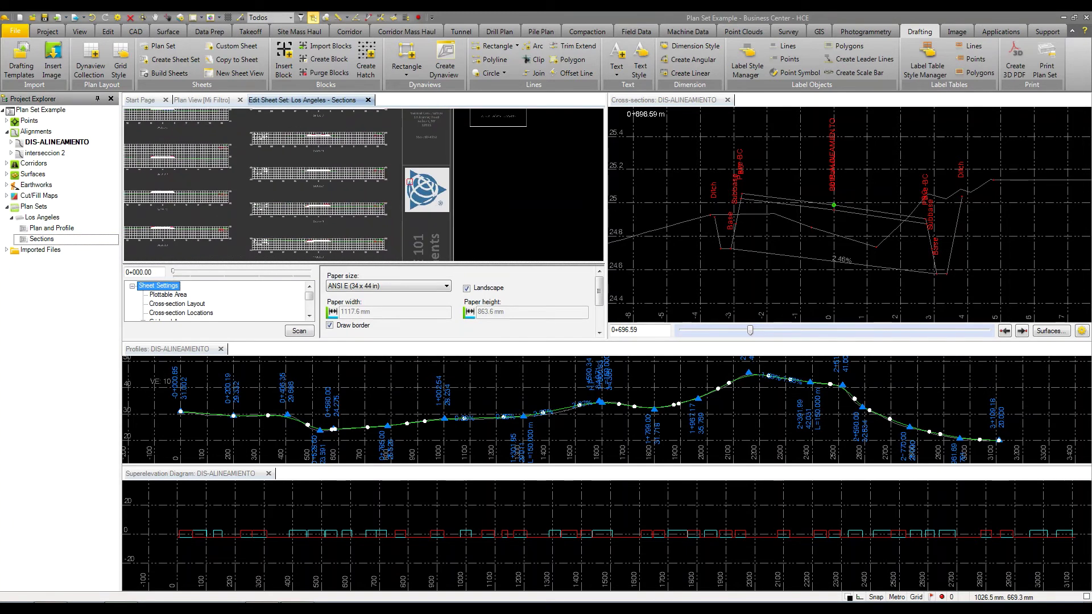
{"action": "scroll", "coordinate": [278, 215], "scroll_direction": "up", "scroll_amount": 5}
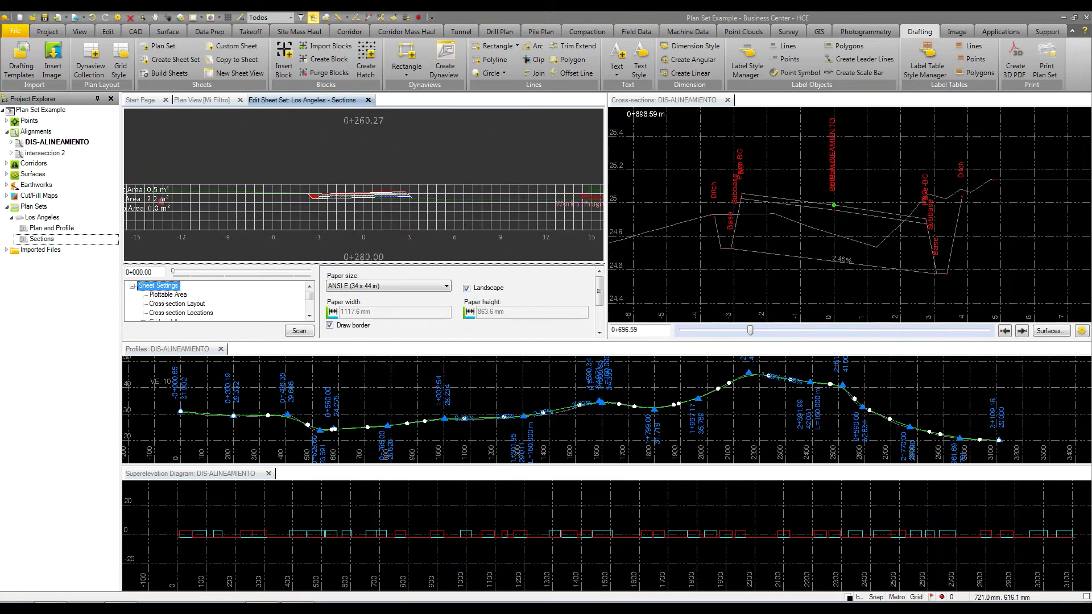
{"action": "scroll", "coordinate": [249, 210], "scroll_direction": "down", "scroll_amount": 1}
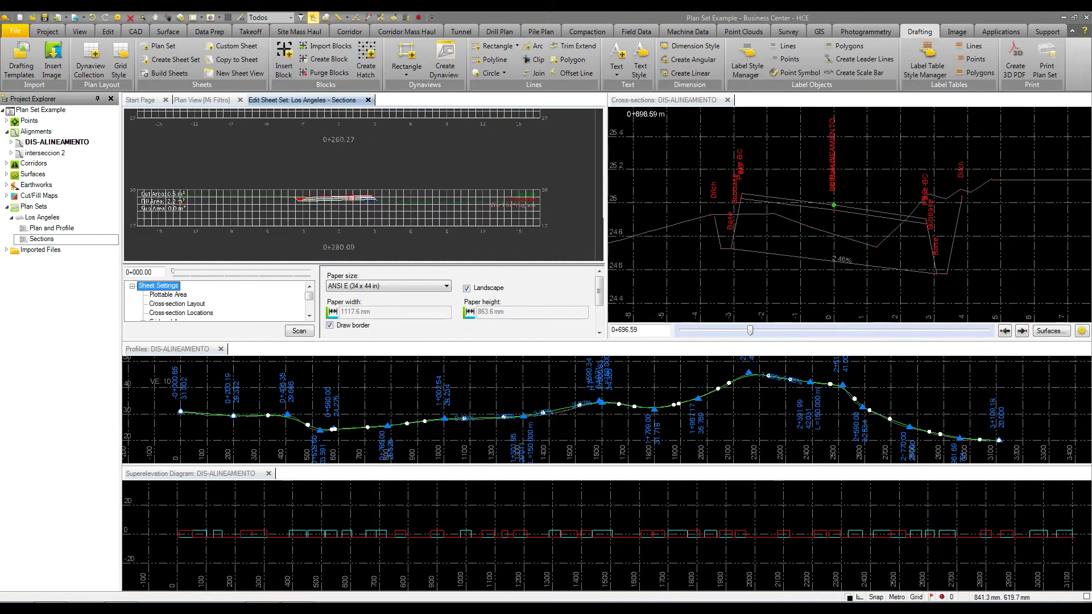
{"action": "scroll", "coordinate": [349, 198], "scroll_direction": "up", "scroll_amount": 4}
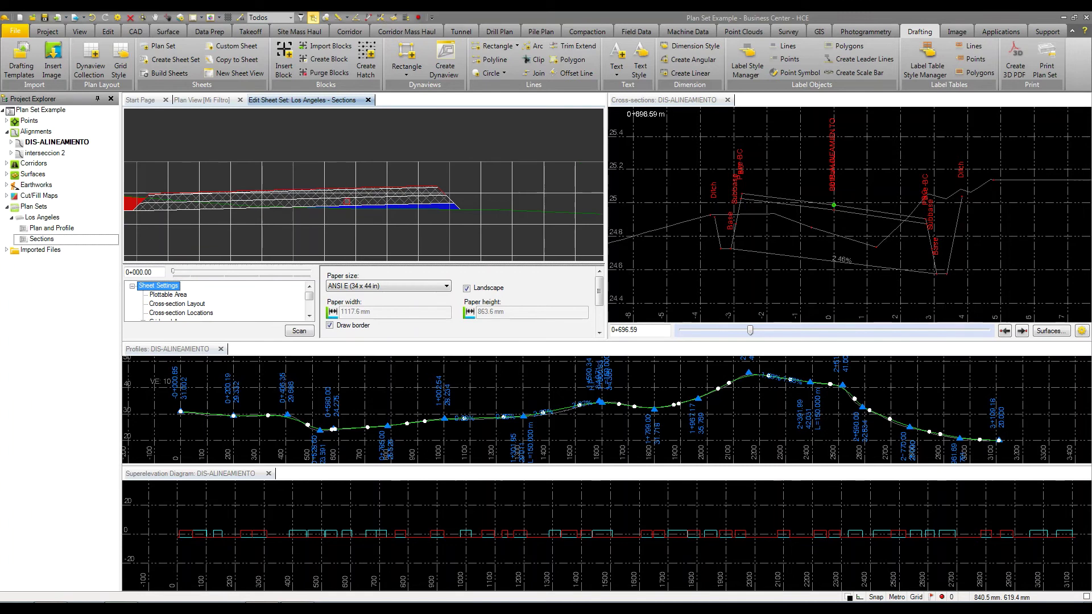
{"action": "scroll", "coordinate": [357, 210], "scroll_direction": "down", "scroll_amount": 2}
{"action": "scroll", "coordinate": [366, 223], "scroll_direction": "down", "scroll_amount": 3}
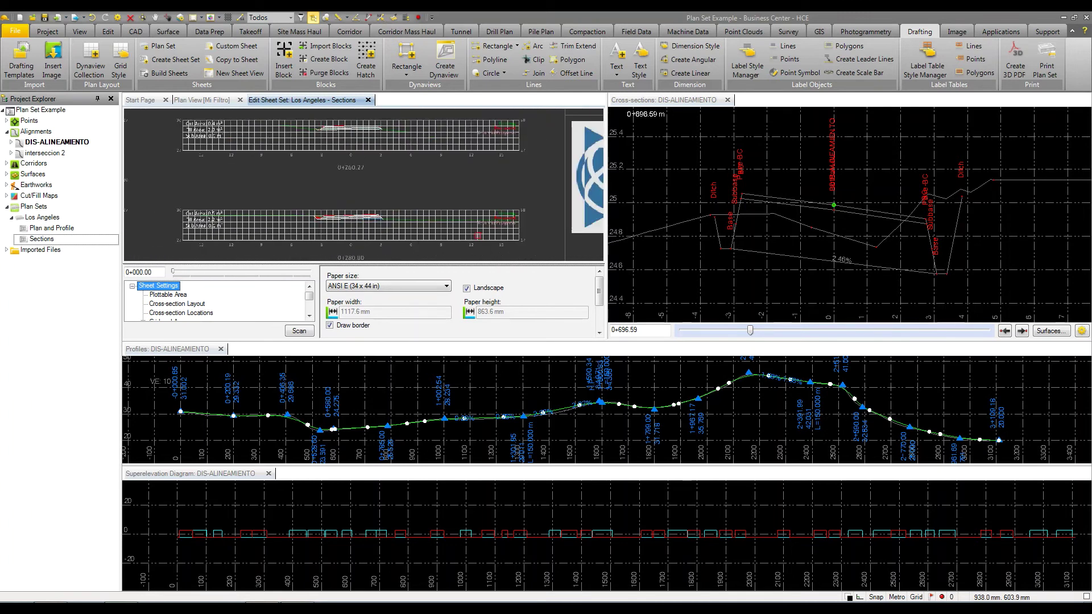
{"action": "left_click", "coordinate": [368, 100]}
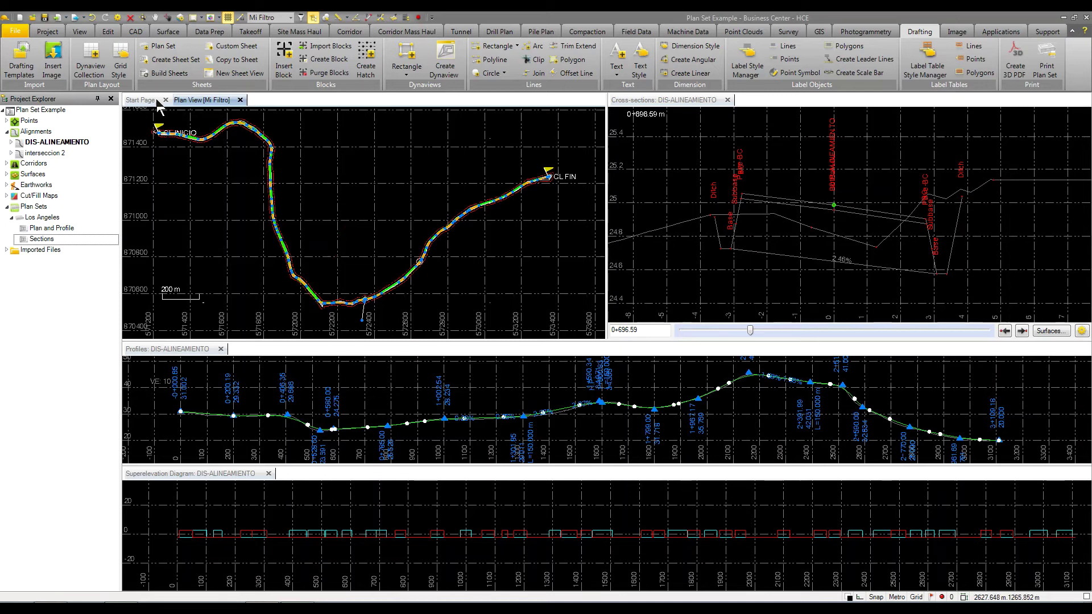
{"action": "left_click", "coordinate": [55, 32]}
{"action": "left_click", "coordinate": [51, 57]}
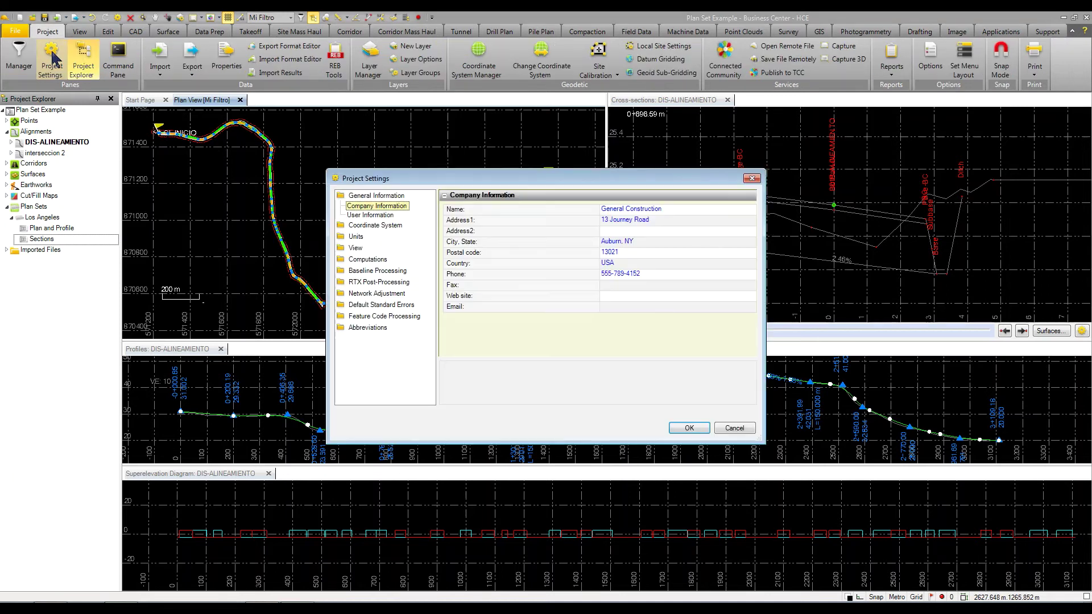
{"action": "left_click", "coordinate": [384, 215]}
{"action": "left_click", "coordinate": [370, 196]}
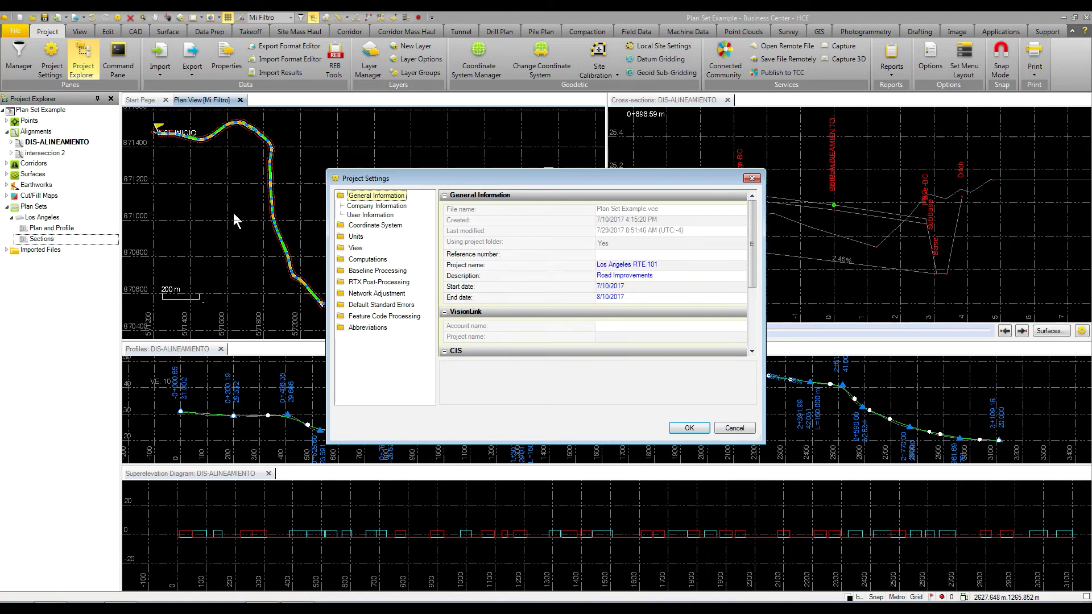
{"action": "left_click", "coordinate": [752, 179]}
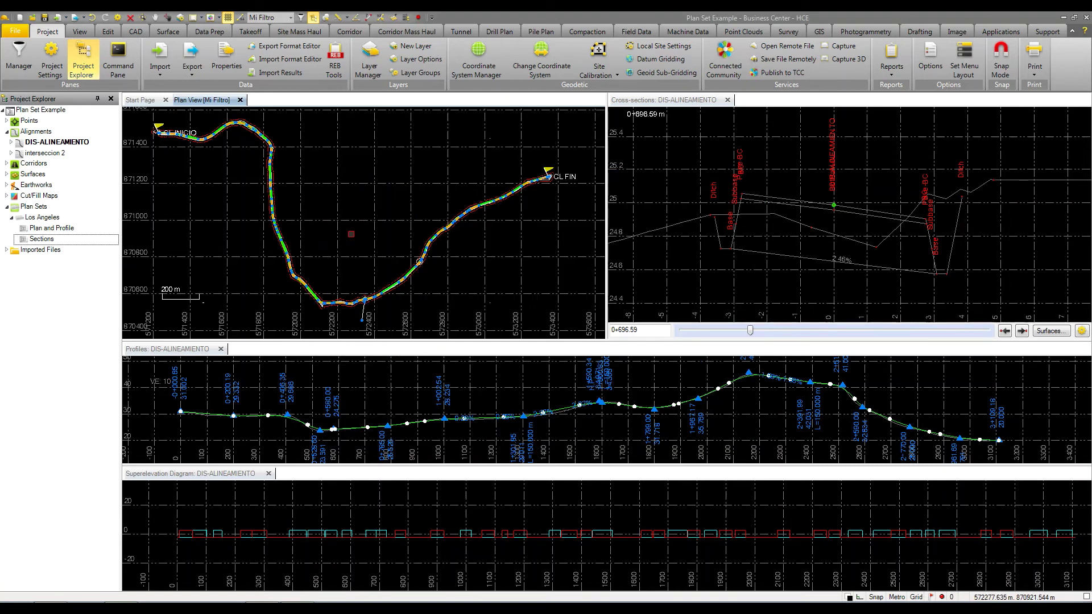
Scroll Project Explorer to review the Plan and Profile and Sections sheet sets under Los Angeles.
{"action": "scroll", "coordinate": [280, 261], "scroll_direction": "up", "scroll_amount": 10}
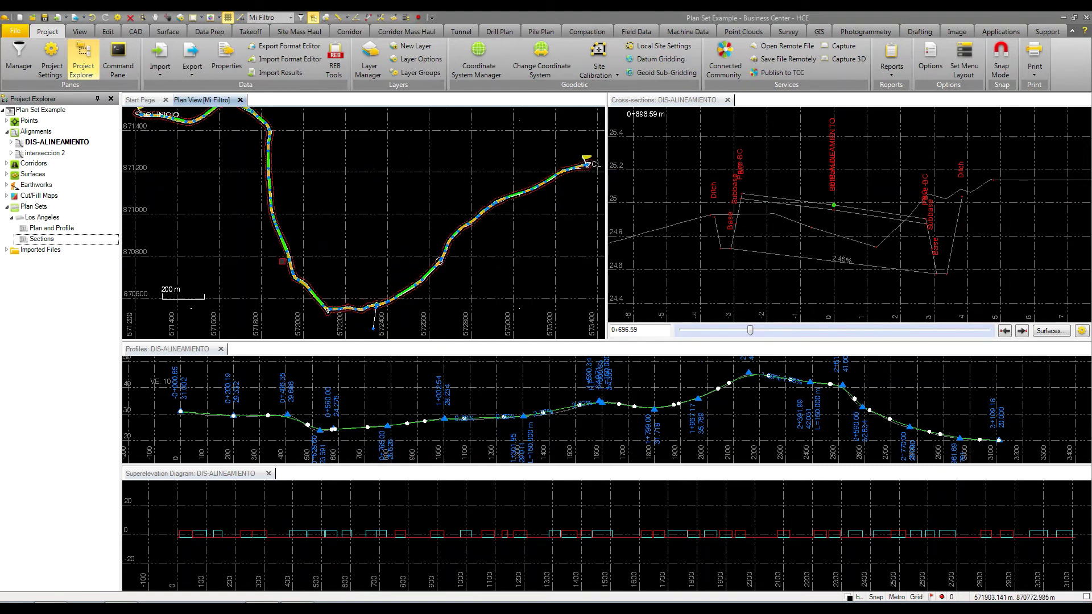
{"action": "scroll", "coordinate": [306, 240], "scroll_direction": "up", "scroll_amount": 3}
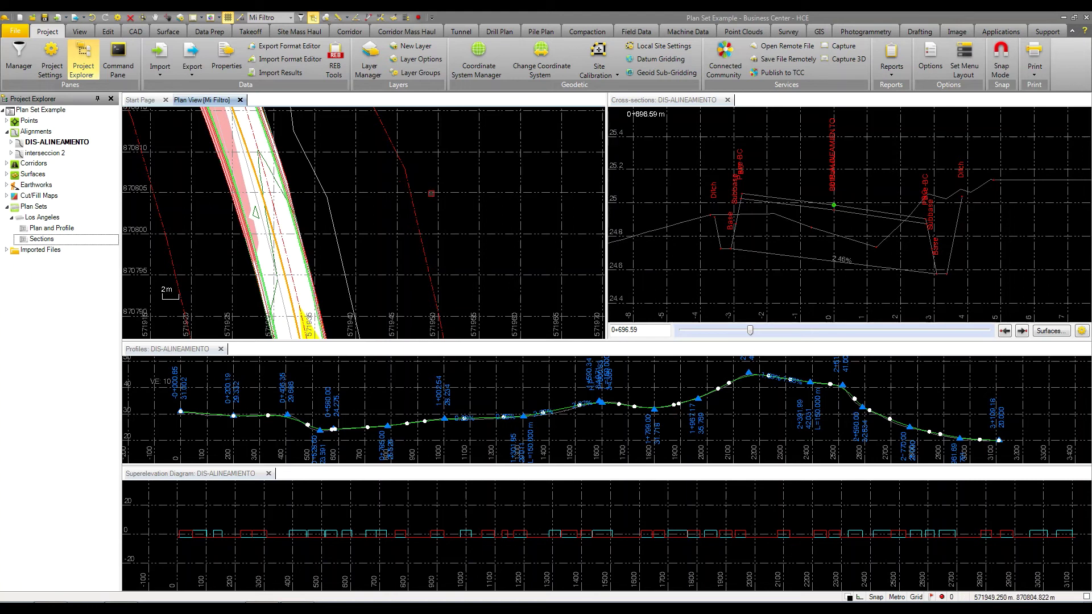
{"action": "scroll", "coordinate": [364, 229], "scroll_direction": "down", "scroll_amount": 10}
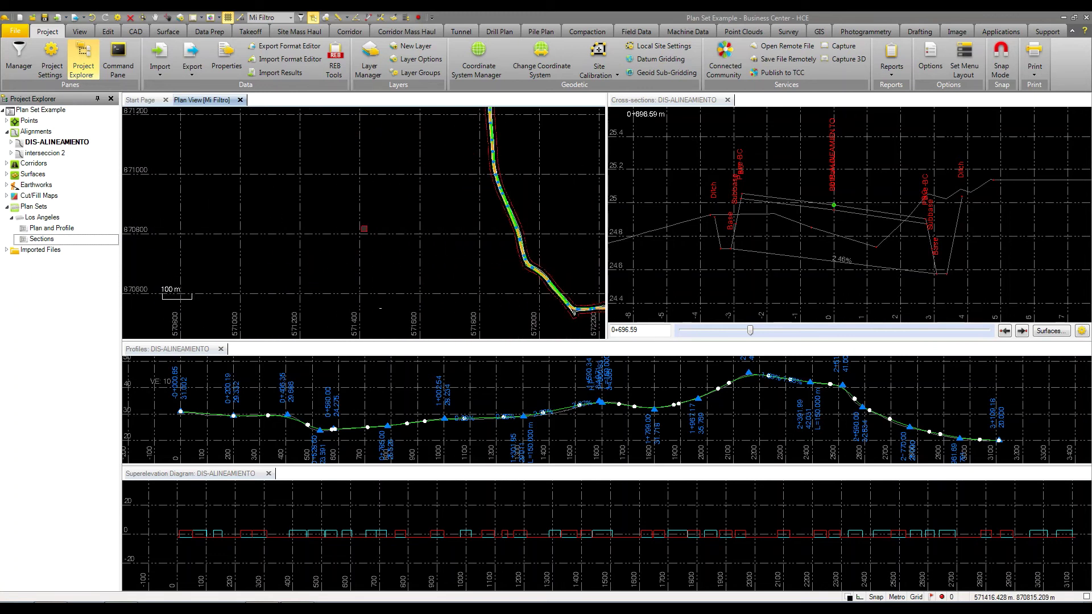
{"action": "scroll", "coordinate": [364, 228], "scroll_direction": "down", "scroll_amount": 2}
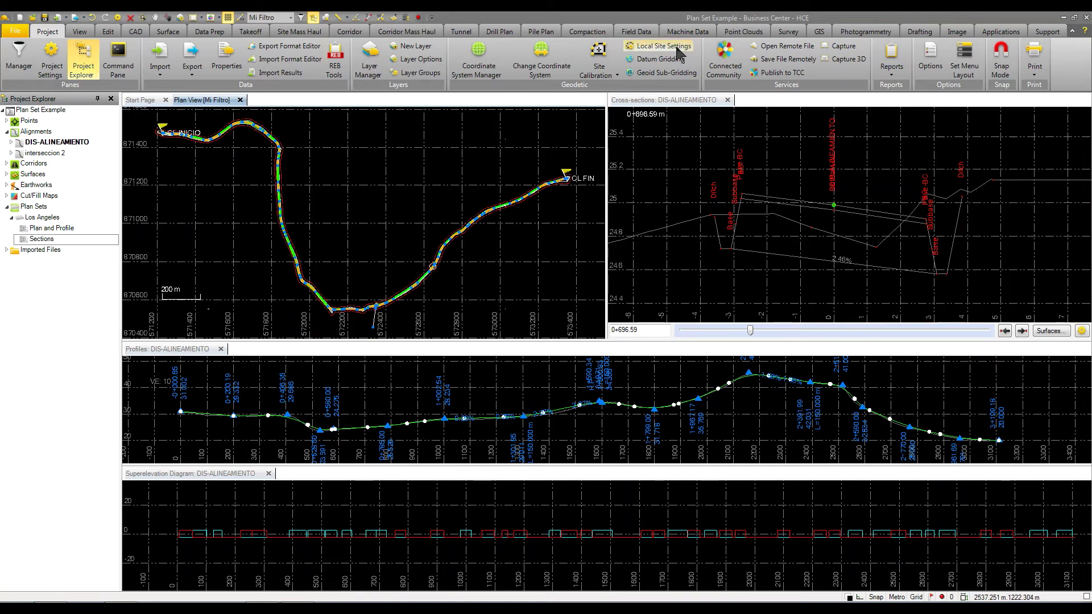
{"action": "left_click", "coordinate": [914, 33]}
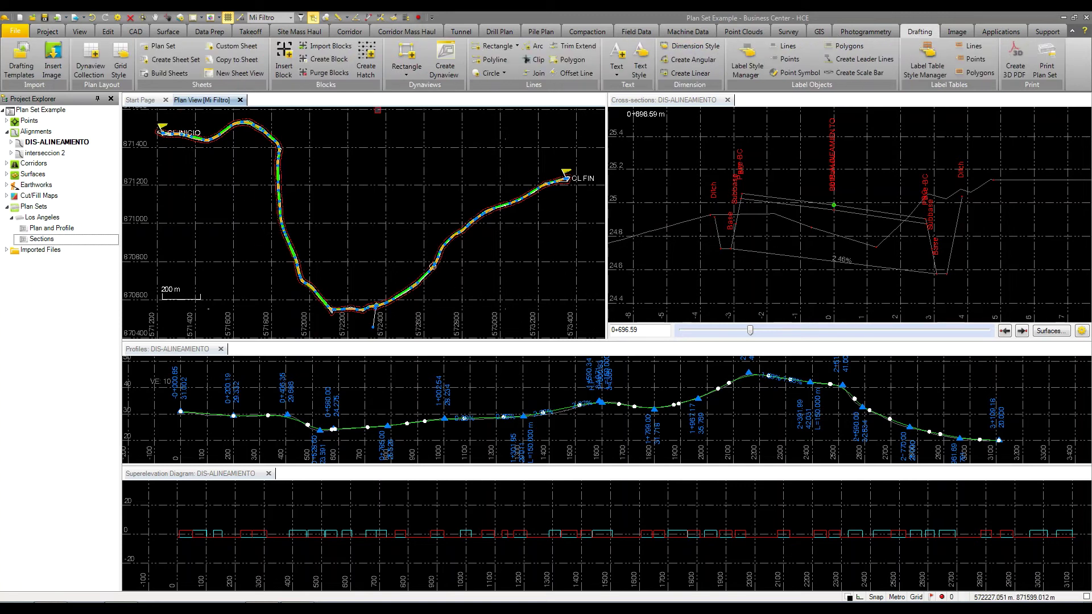
{"action": "left_click", "coordinate": [23, 62]}
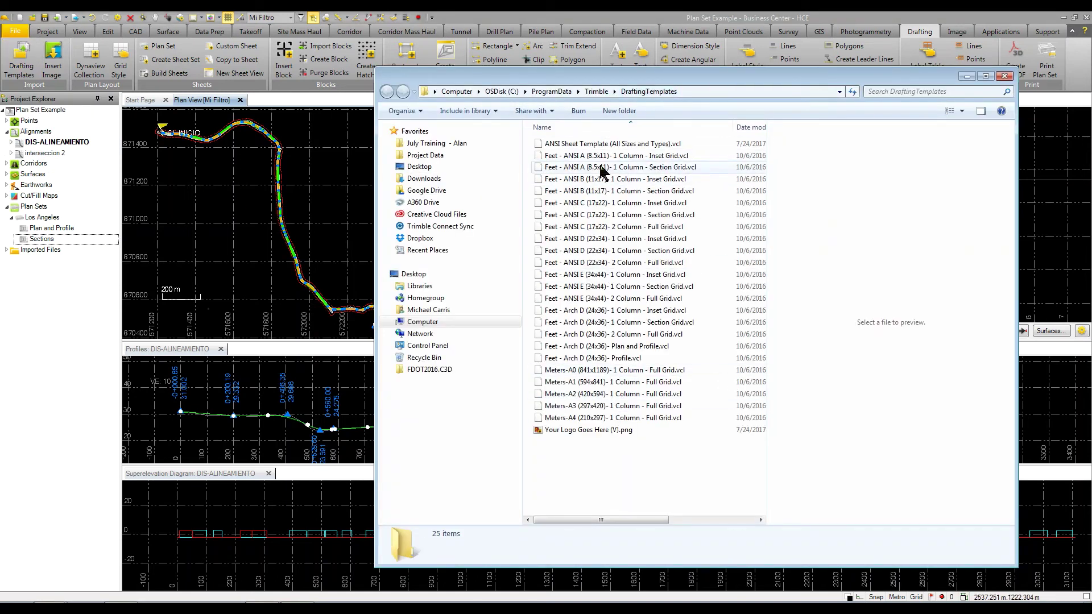
{"action": "left_click_drag", "start_coordinate": [602, 170], "coordinate": [547, 176]}
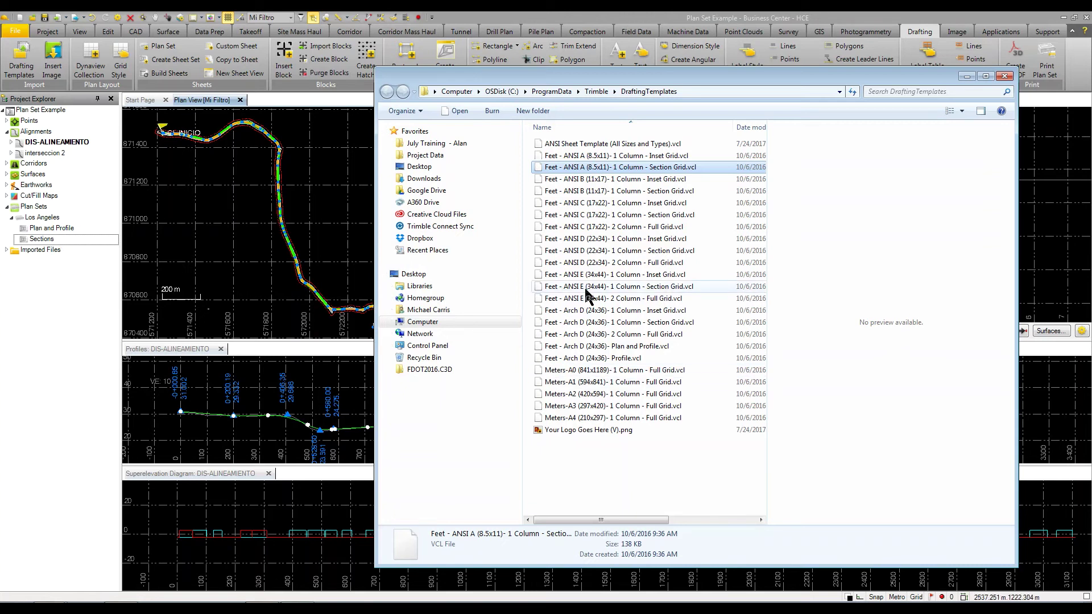
{"action": "left_click", "coordinate": [1005, 77]}
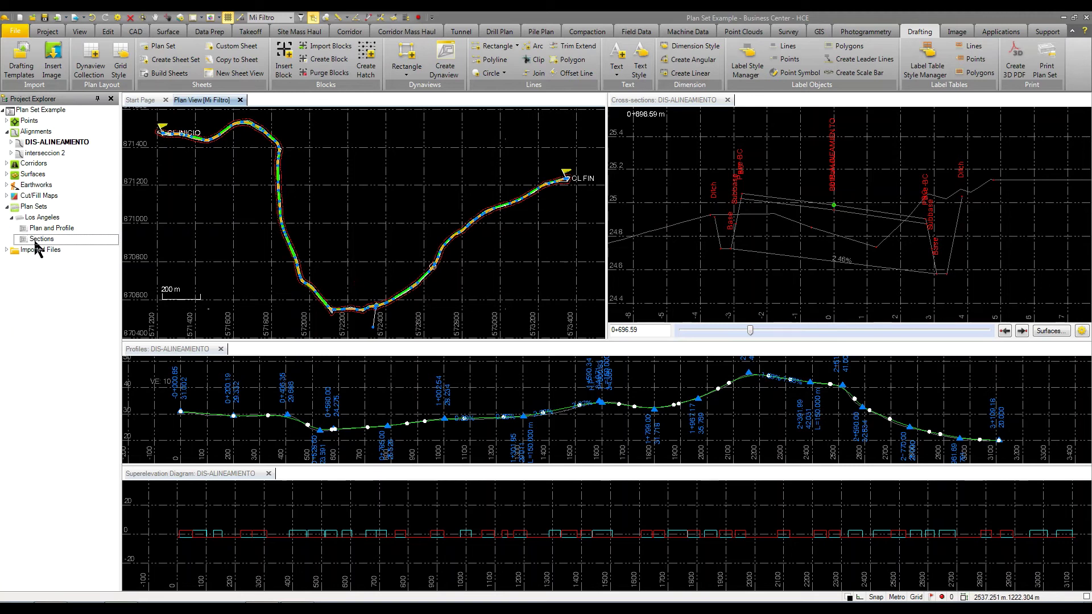
Build the 28 Plan and Profile sheets and select Sheet 10 [1+020.00].
{"action": "right_click", "coordinate": [49, 226]}
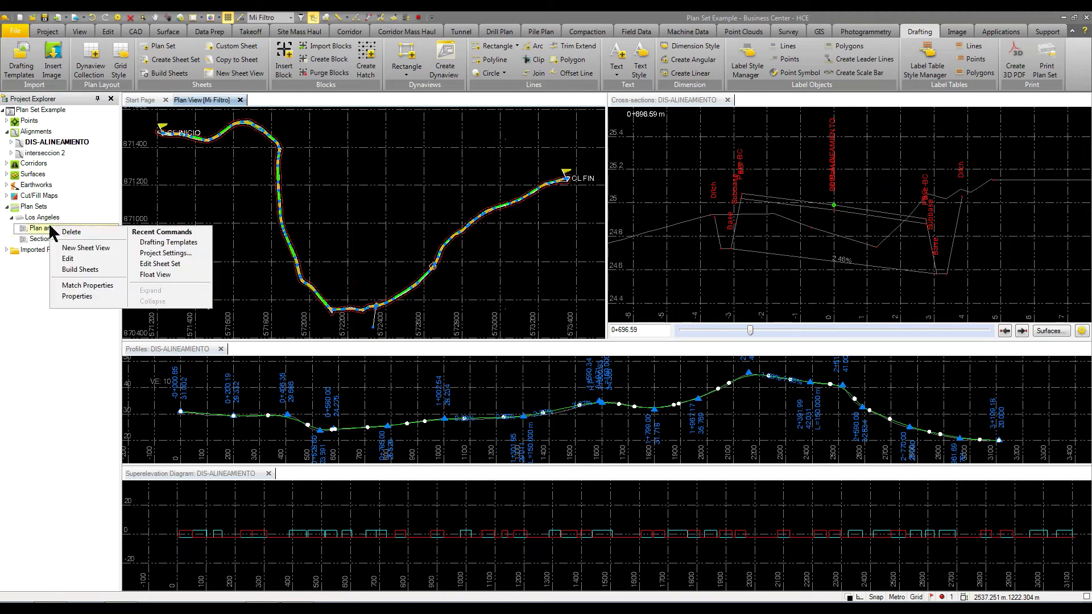
{"action": "left_click", "coordinate": [74, 269]}
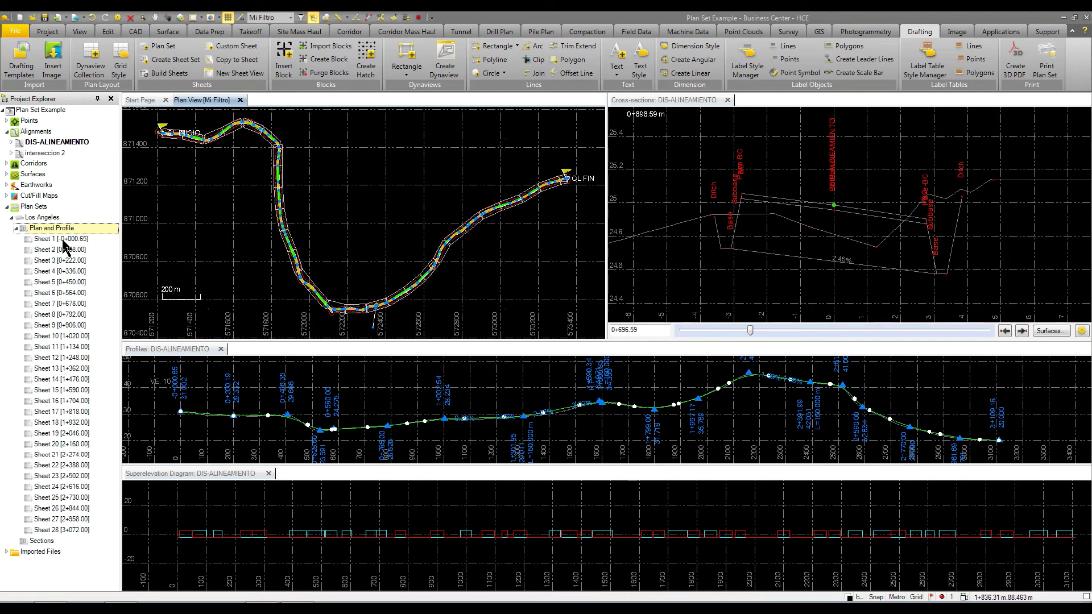
{"action": "left_click", "coordinate": [61, 338]}
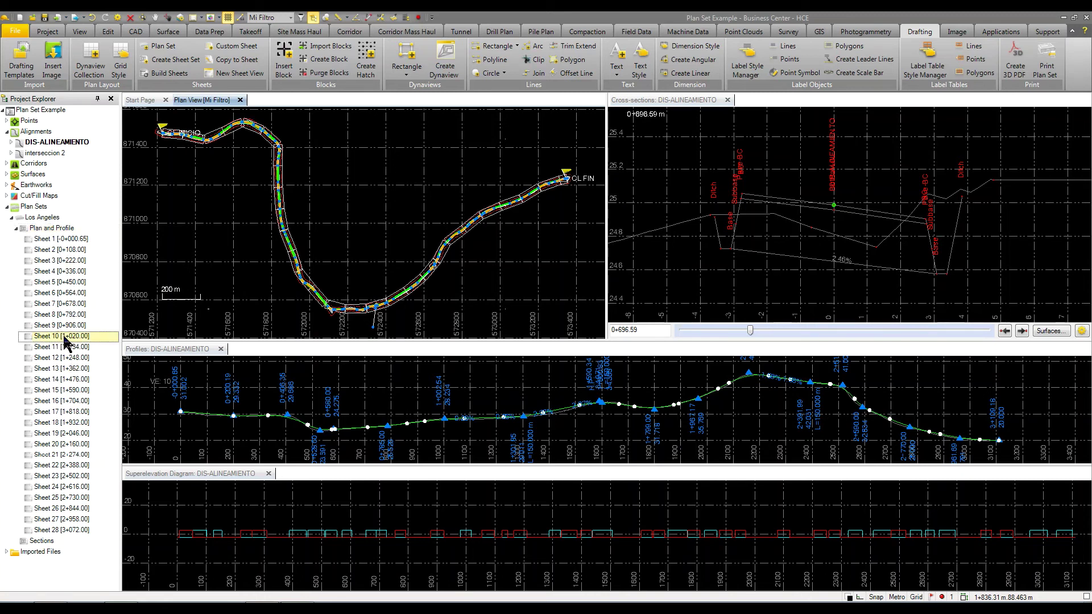
Open Sheet 10 [1+020.00] in a new sheet view and zoom in and out on it.
{"action": "right_click", "coordinate": [67, 341]}
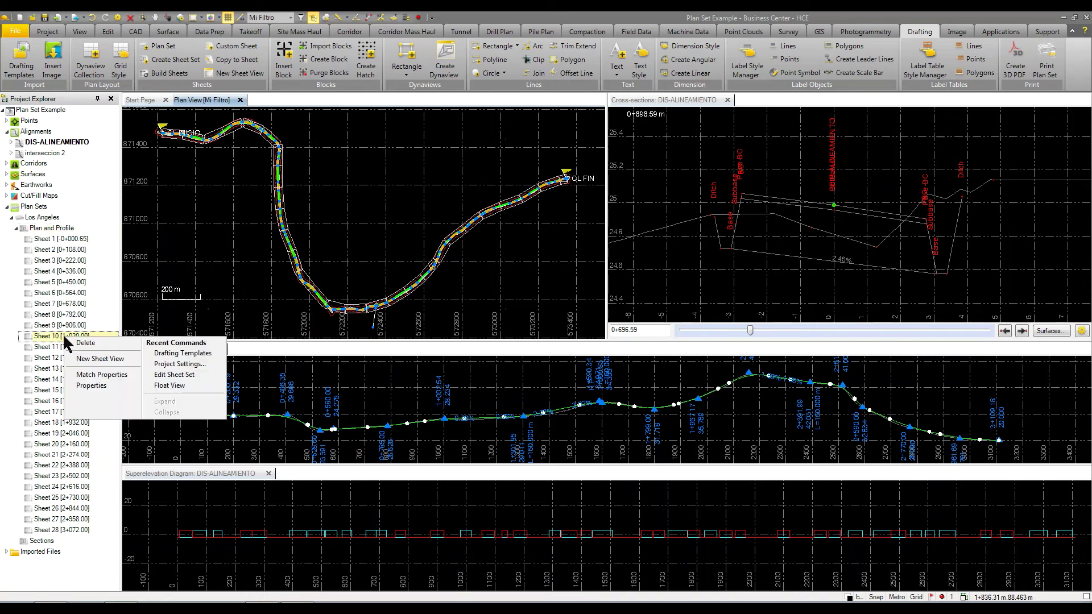
{"action": "left_click", "coordinate": [97, 359]}
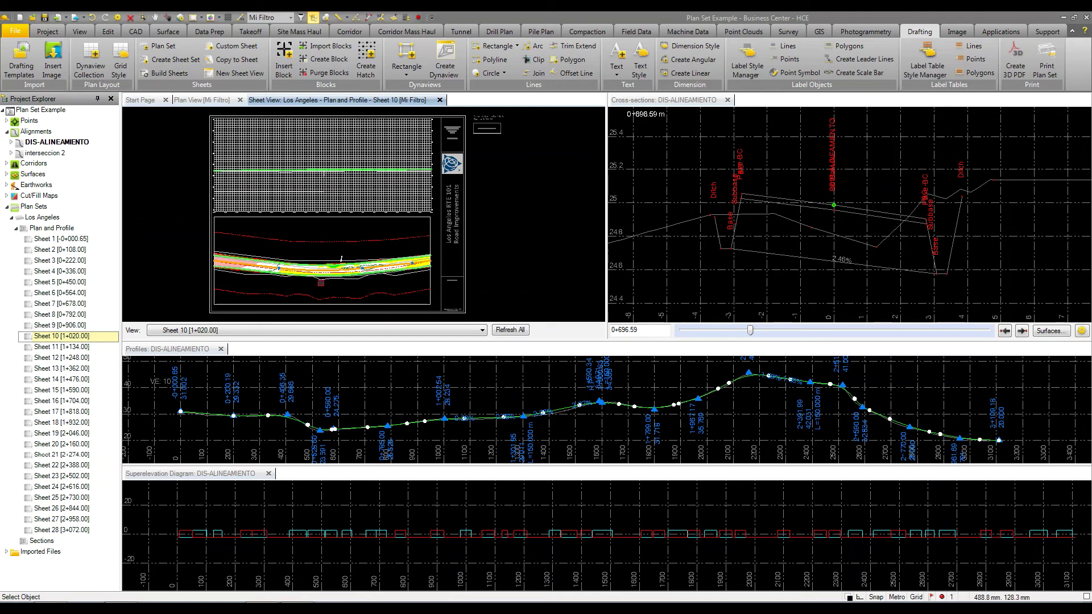
{"action": "scroll", "coordinate": [458, 131], "scroll_direction": "up", "scroll_amount": 4}
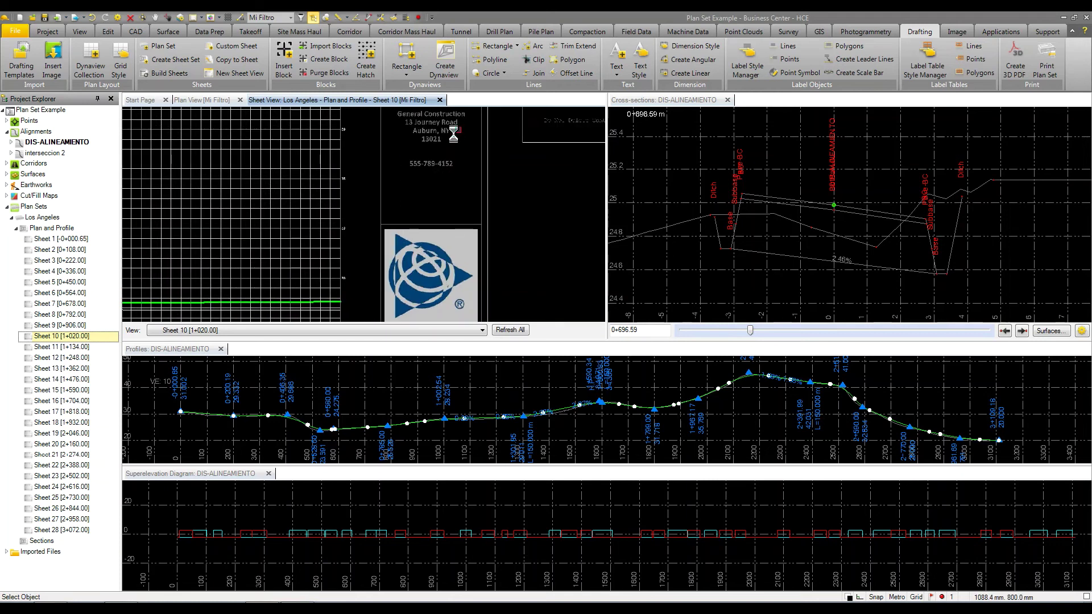
{"action": "scroll", "coordinate": [457, 130], "scroll_direction": "up", "scroll_amount": 1}
{"action": "scroll", "coordinate": [437, 193], "scroll_direction": "down", "scroll_amount": 3}
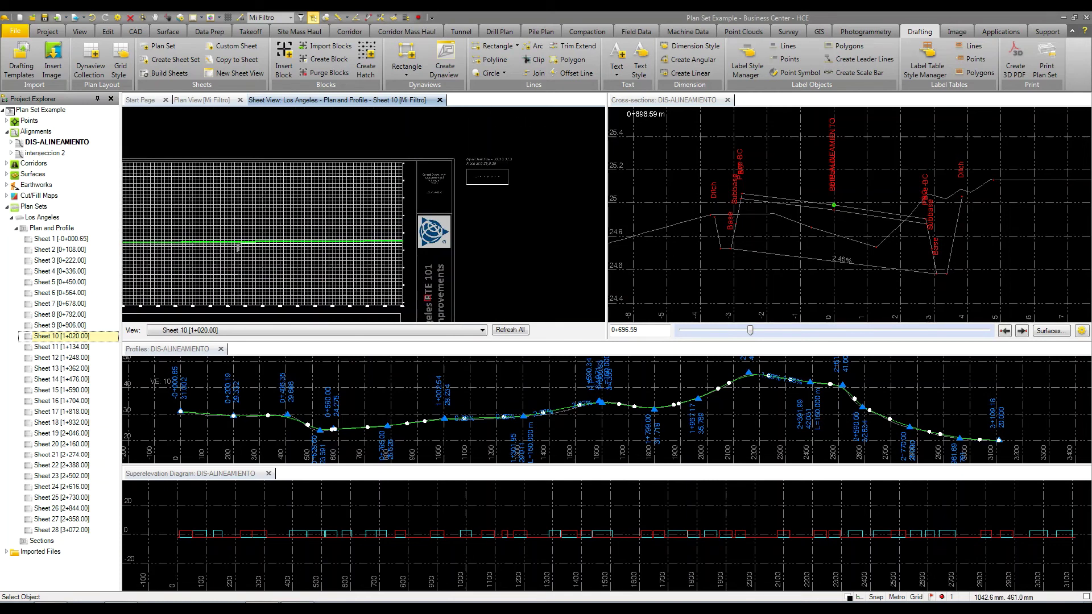
{"action": "scroll", "coordinate": [307, 295], "scroll_direction": "down", "scroll_amount": 2}
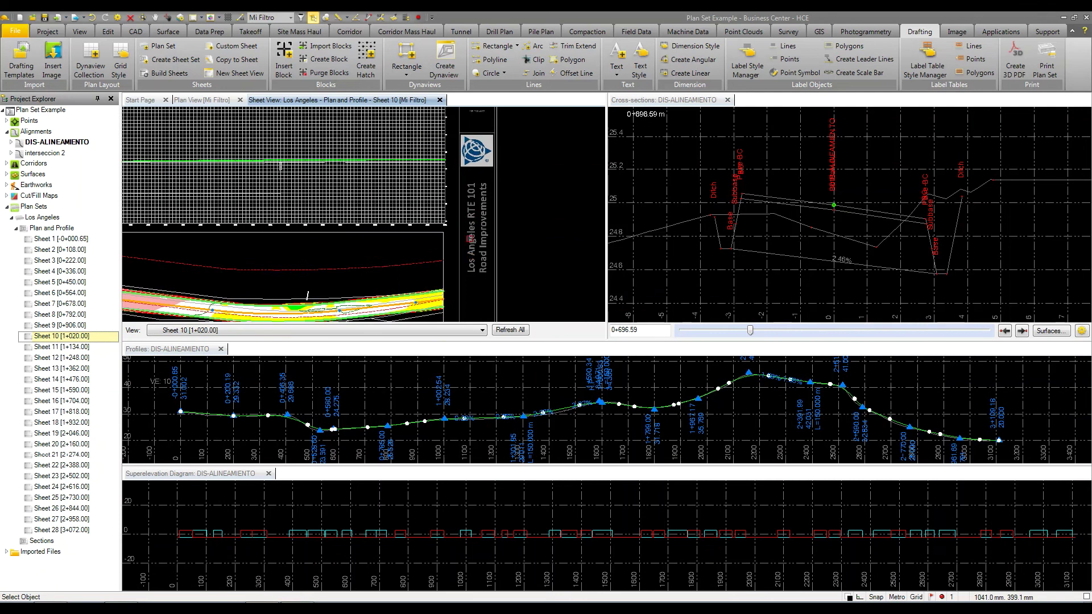
Pan around Sheet 10 to inspect the title block and reposition the sheet in the view.
{"action": "middle_click_drag", "start_coordinate": [307, 295], "coordinate": [307, 147]}
{"action": "scroll", "coordinate": [451, 245], "scroll_direction": "up", "scroll_amount": 3}
{"action": "scroll", "coordinate": [378, 257], "scroll_direction": "down", "scroll_amount": 5}
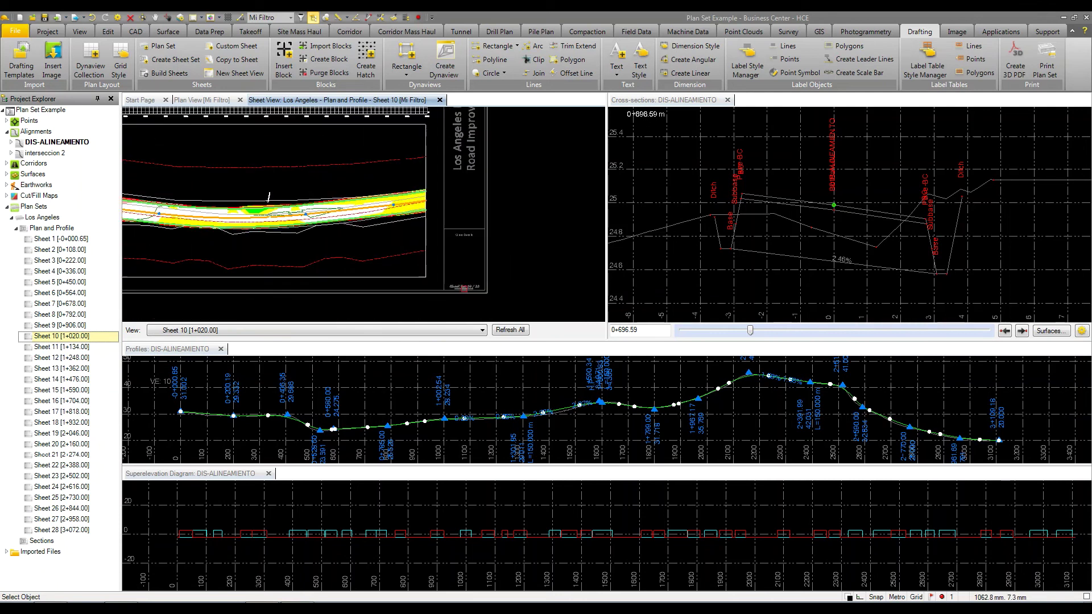
{"action": "scroll", "coordinate": [377, 257], "scroll_direction": "up", "scroll_amount": 1}
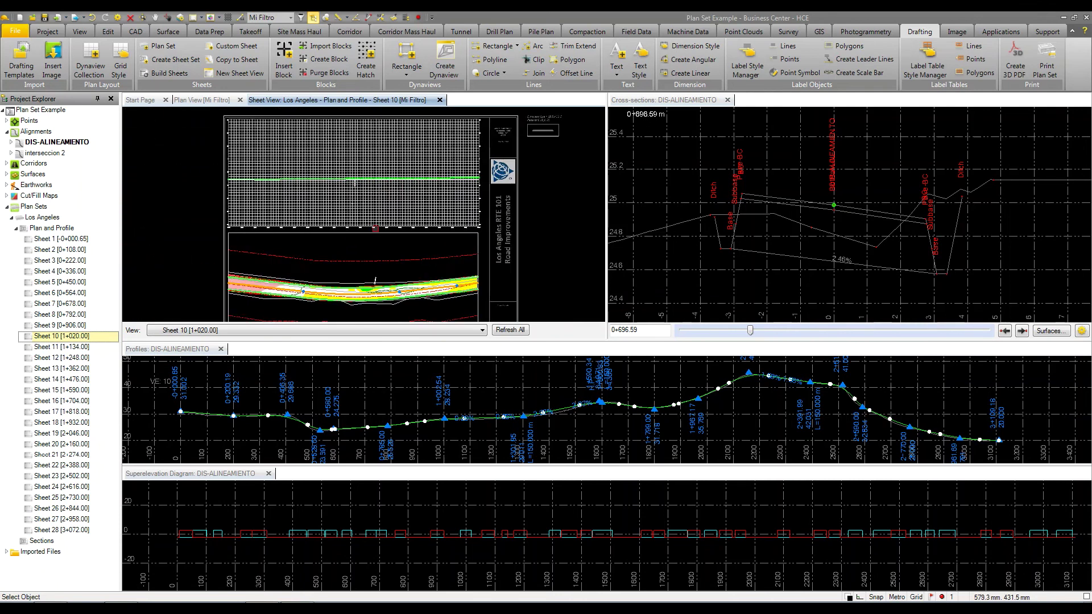
{"action": "scroll", "coordinate": [377, 258], "scroll_direction": "down", "scroll_amount": 1}
{"action": "middle_click_drag", "start_coordinate": [377, 257], "coordinate": [348, 249]}
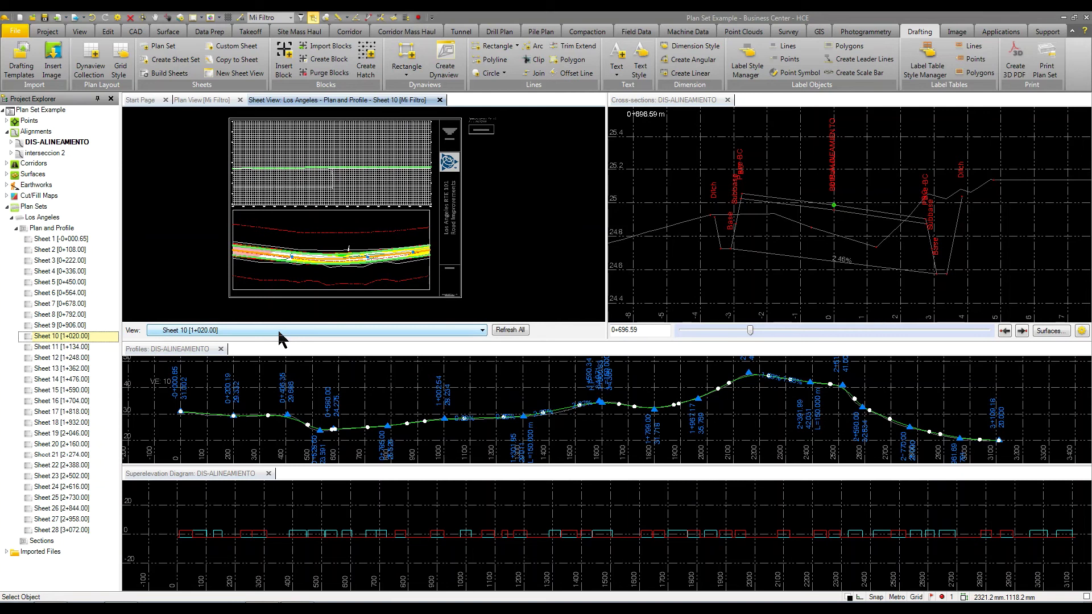
Float the sheet view into an enlarged window showing Sheet 20 [2+160.00].
{"action": "double_click", "coordinate": [337, 99]}
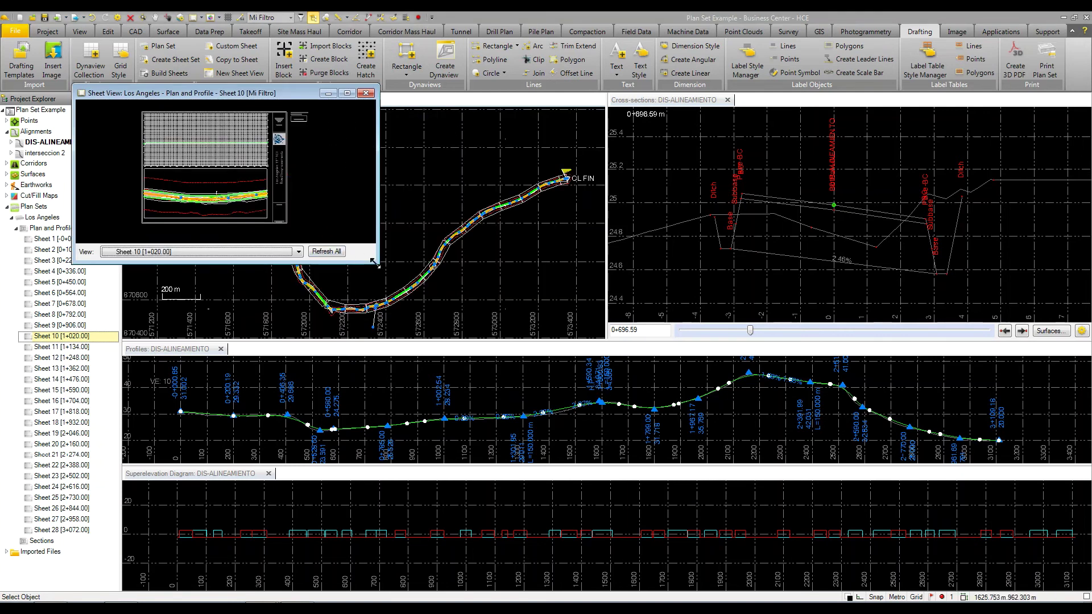
{"action": "left_click_drag", "start_coordinate": [373, 260], "coordinate": [698, 543]}
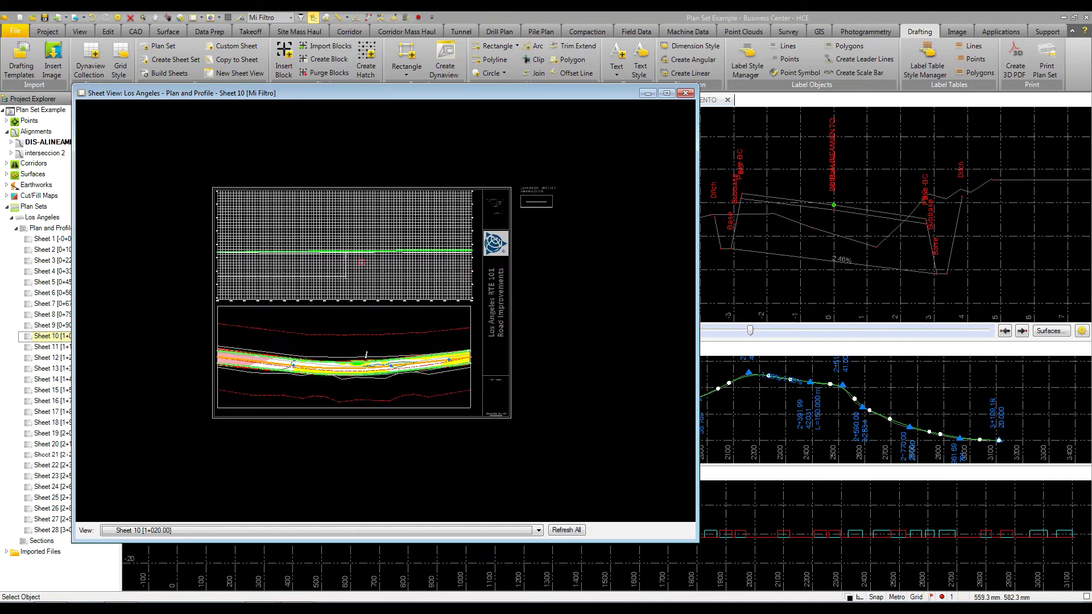
{"action": "left_click", "coordinate": [390, 535]}
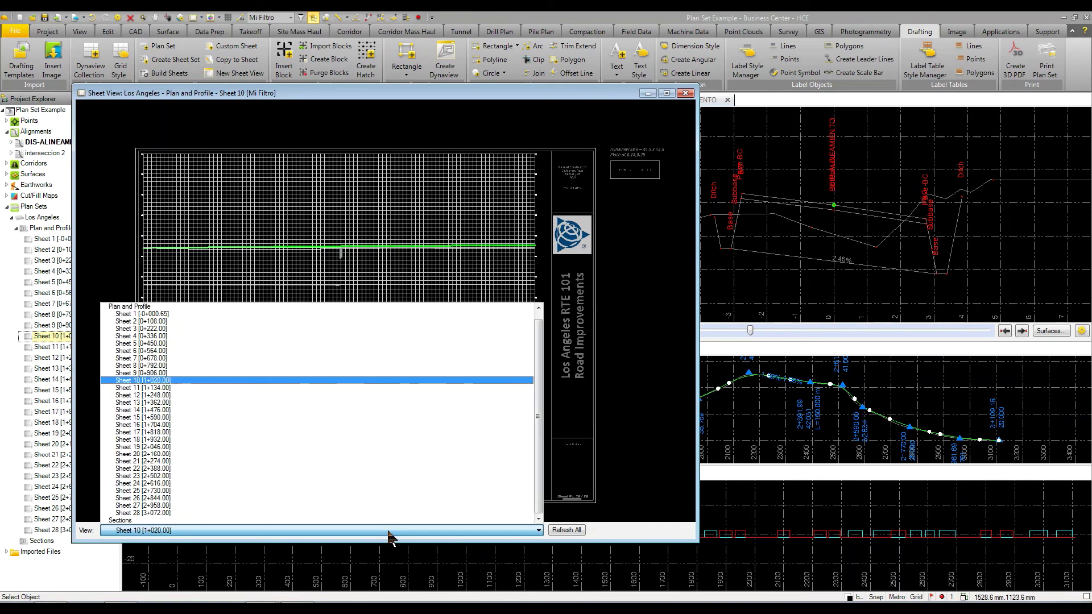
{"action": "left_click", "coordinate": [183, 453]}
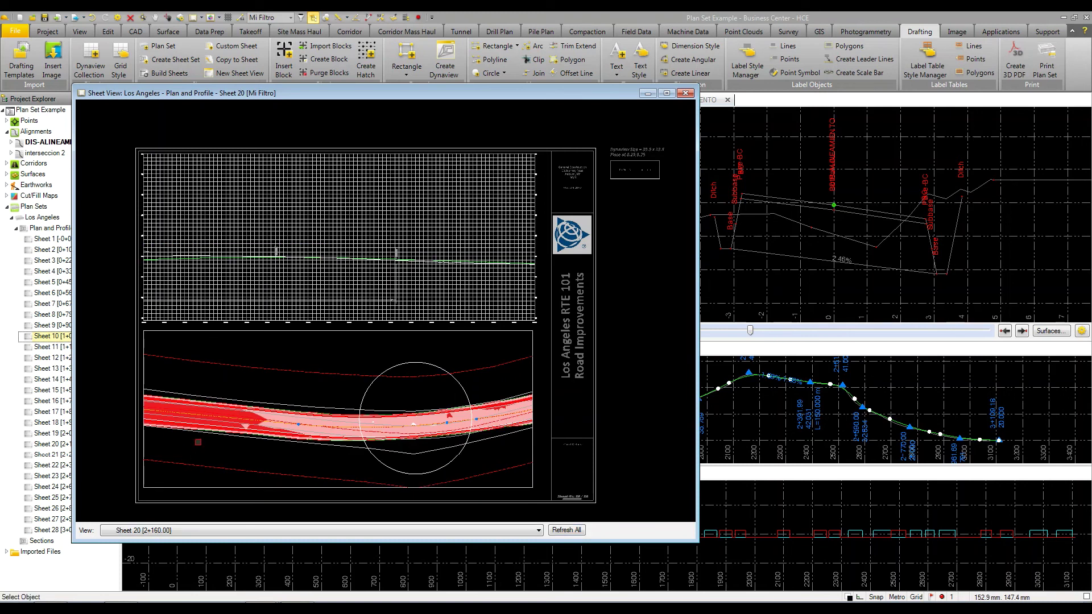
Step back through Sheets 19 and 18 to Sheet 17, then close the floating window.
{"action": "key", "text": "Up"}
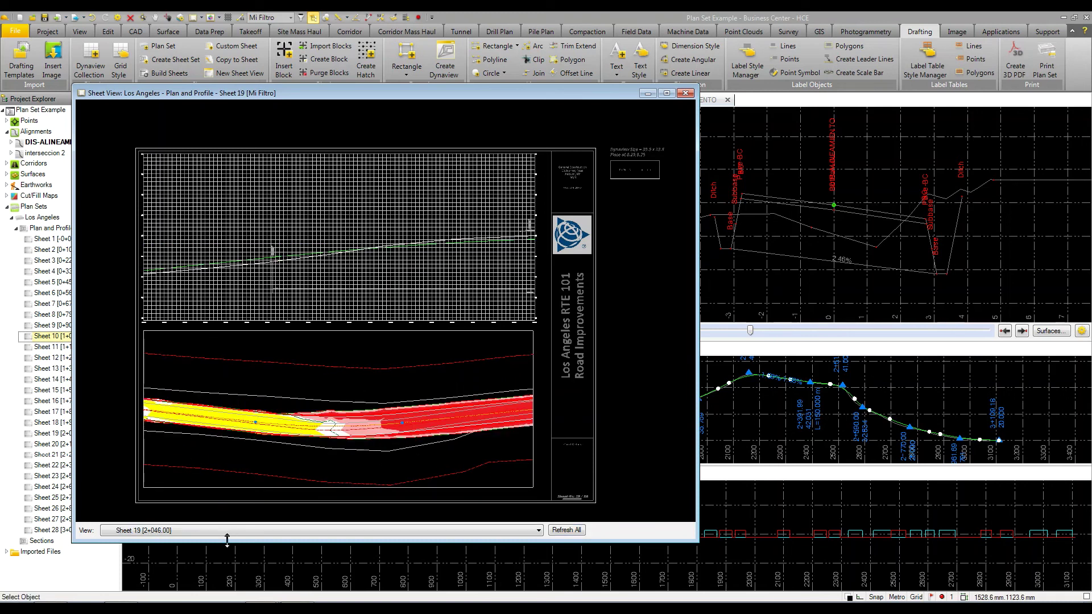
{"action": "key", "text": "Up"}
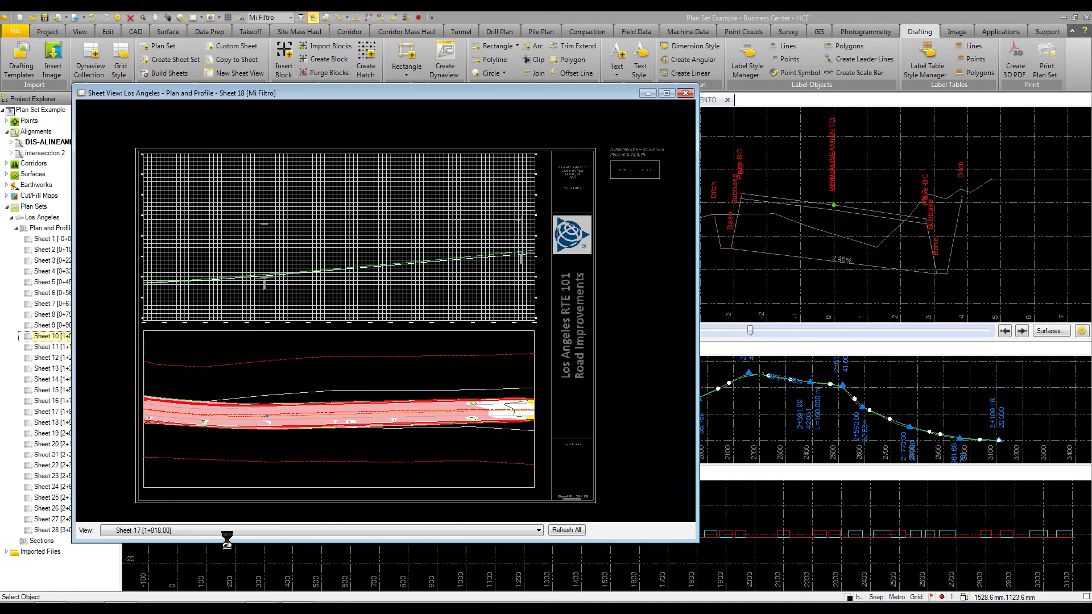
{"action": "key", "text": "Up"}
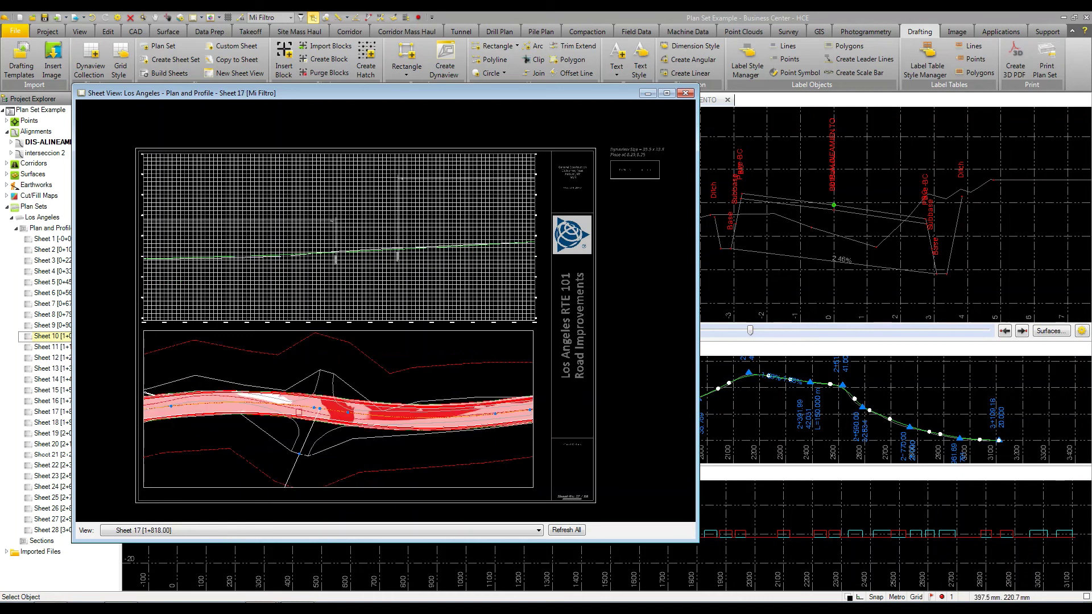
{"action": "left_click", "coordinate": [686, 92]}
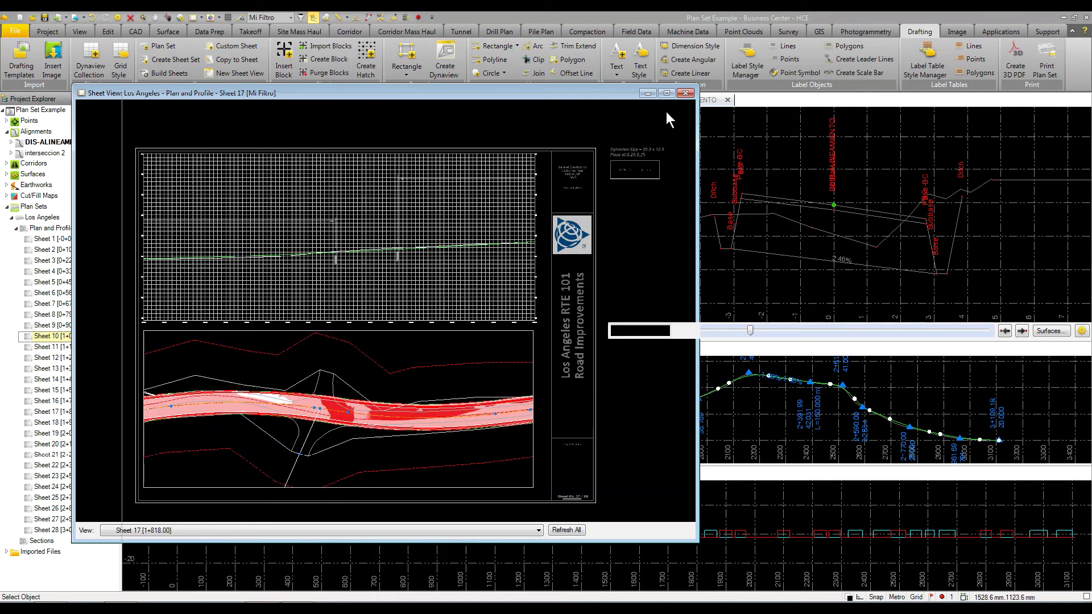
Open Print Plan Set for the Los Angeles plan set and cancel without printing.
{"action": "right_click", "coordinate": [37, 209]}
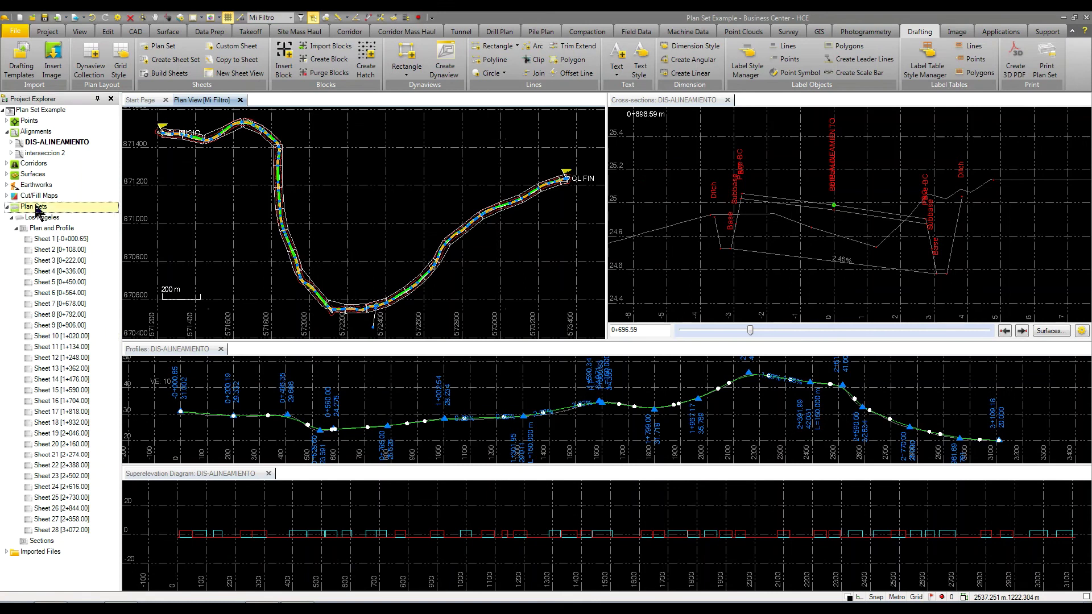
{"action": "left_click", "coordinate": [33, 218]}
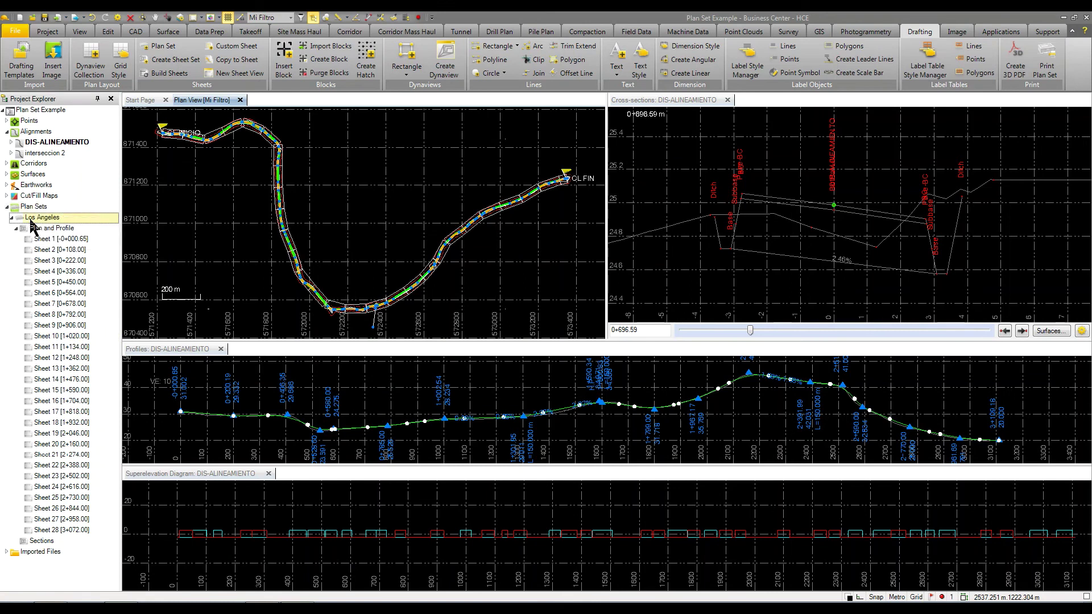
{"action": "right_click", "coordinate": [33, 220]}
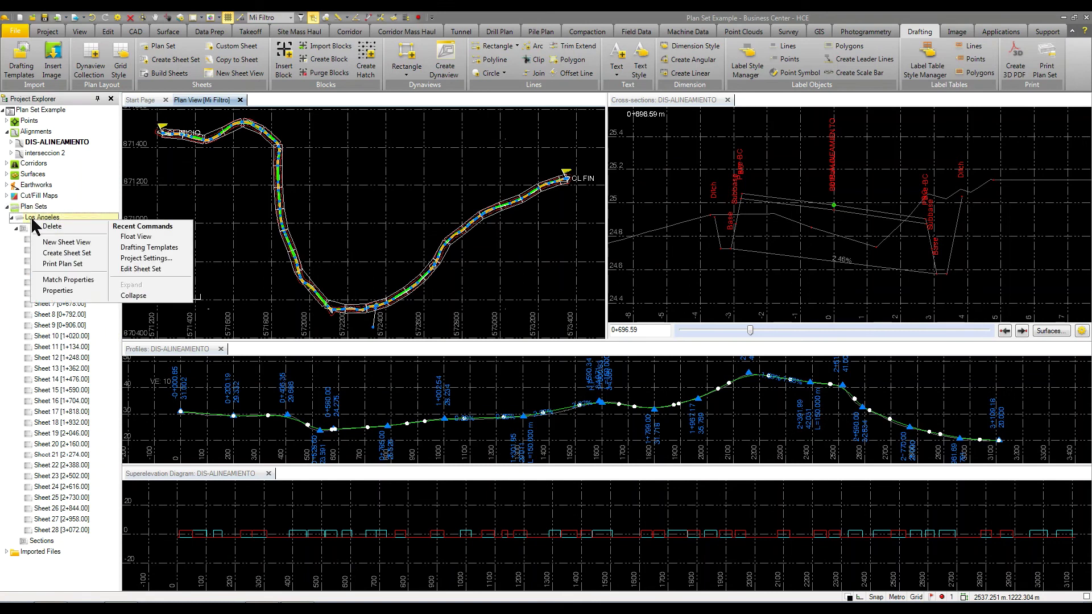
{"action": "left_click", "coordinate": [58, 265]}
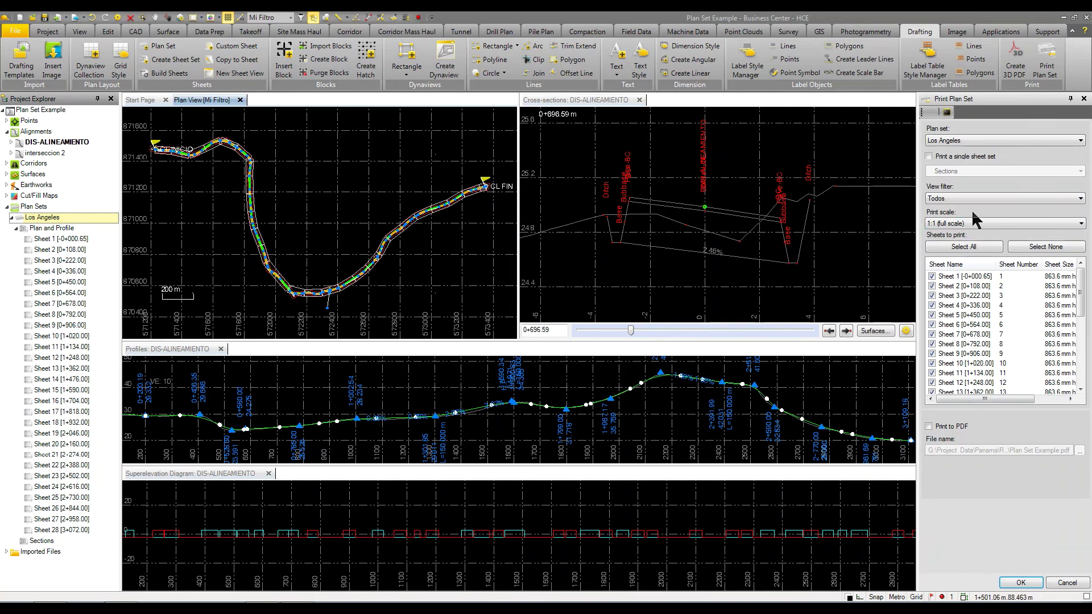
{"action": "left_click", "coordinate": [1067, 583]}
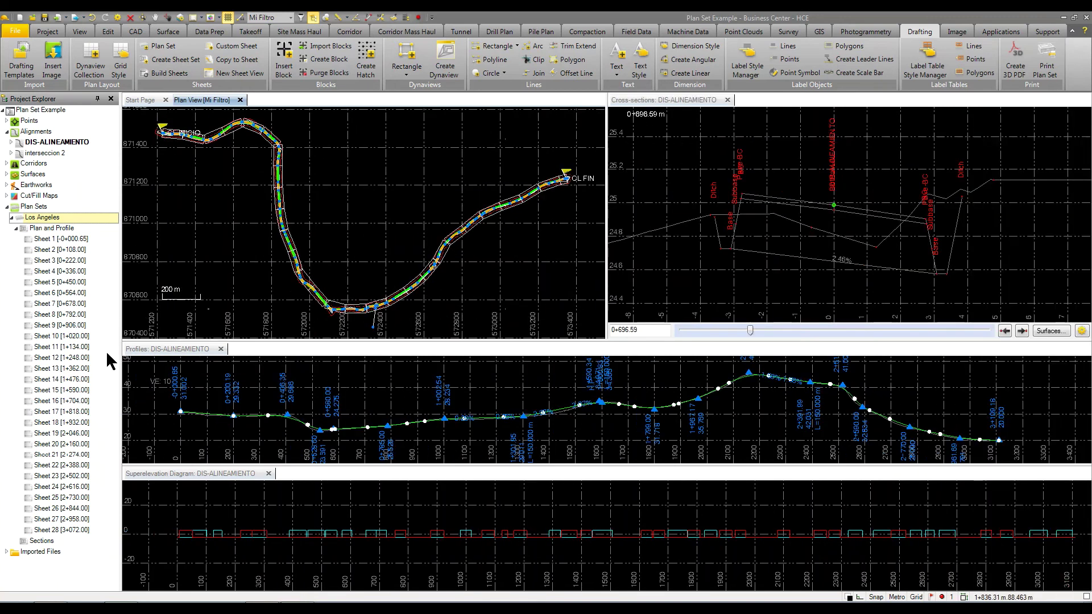
Collapse Plan and Profile, build the 8 Sections sheets, and open Sheet 5 [1+600.00] in a sheet view.
{"action": "left_click", "coordinate": [16, 228]}
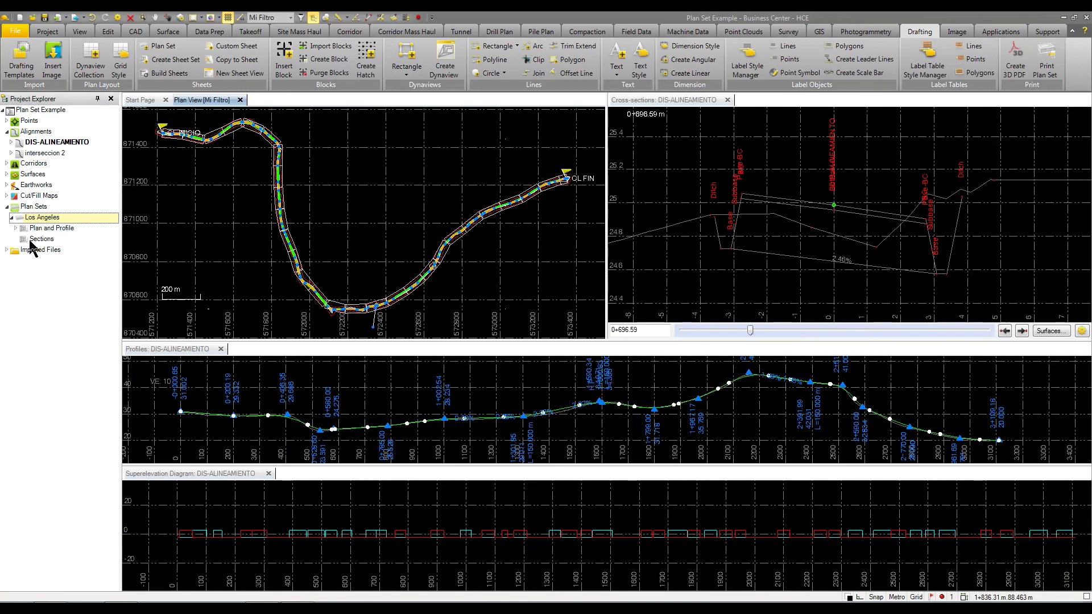
{"action": "right_click", "coordinate": [34, 239]}
{"action": "left_click", "coordinate": [62, 285]}
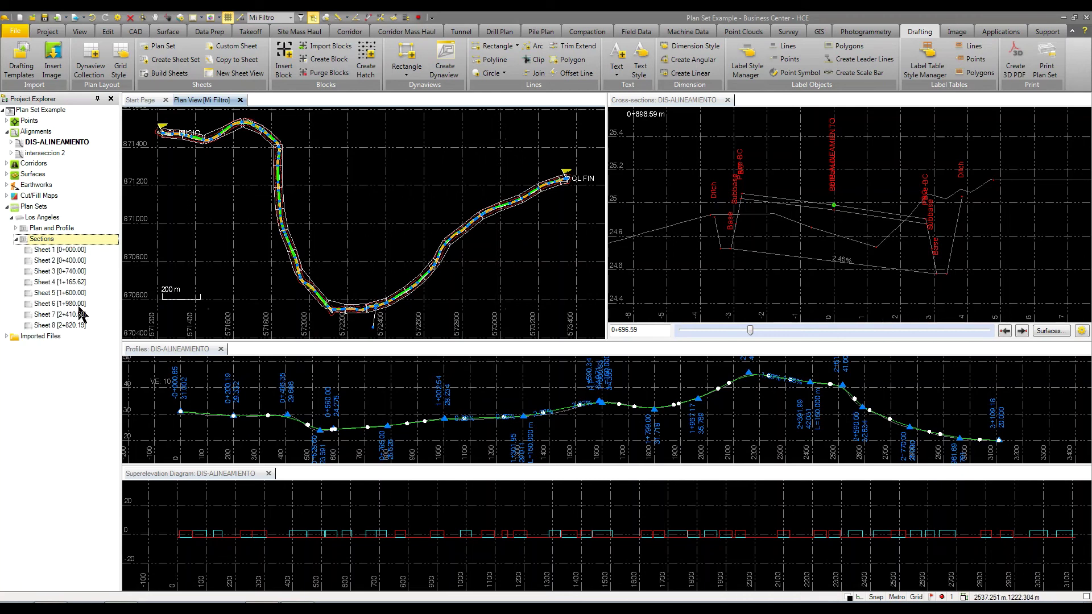
{"action": "right_click", "coordinate": [69, 293]}
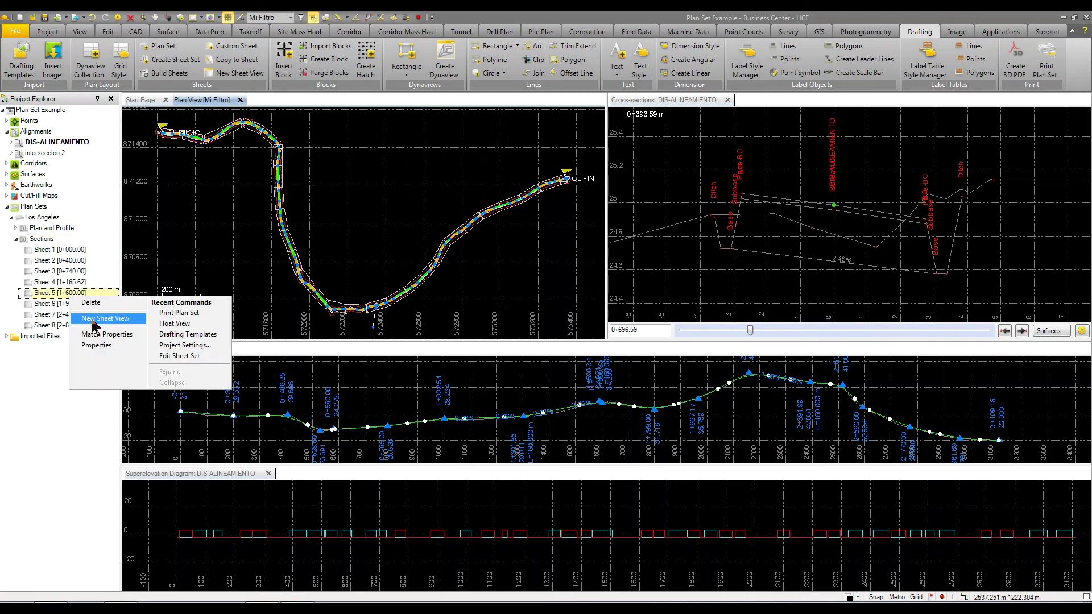
{"action": "left_click", "coordinate": [93, 320]}
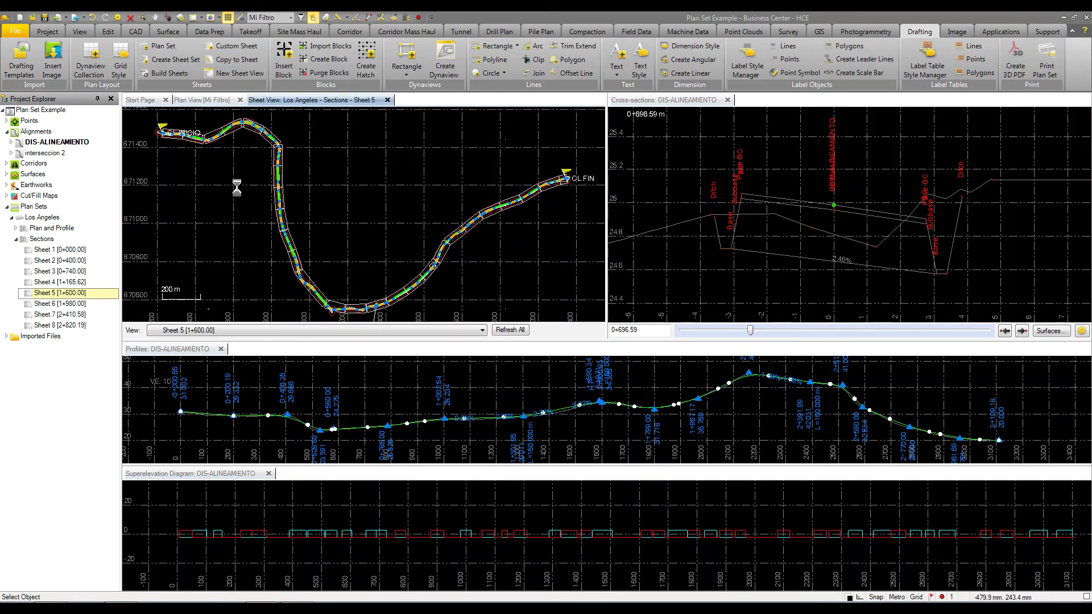
Float the Sections Sheet 5 view into its own enlarged window, keeping Sheet 5 selected.
{"action": "double_click", "coordinate": [324, 99]}
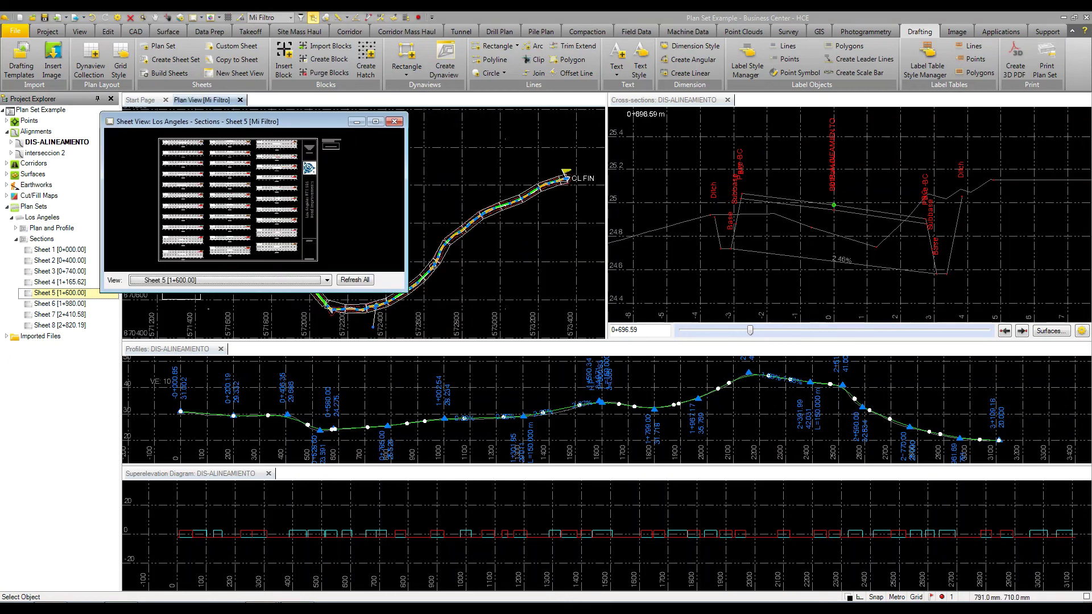
{"action": "left_click_drag", "start_coordinate": [405, 290], "coordinate": [699, 524]}
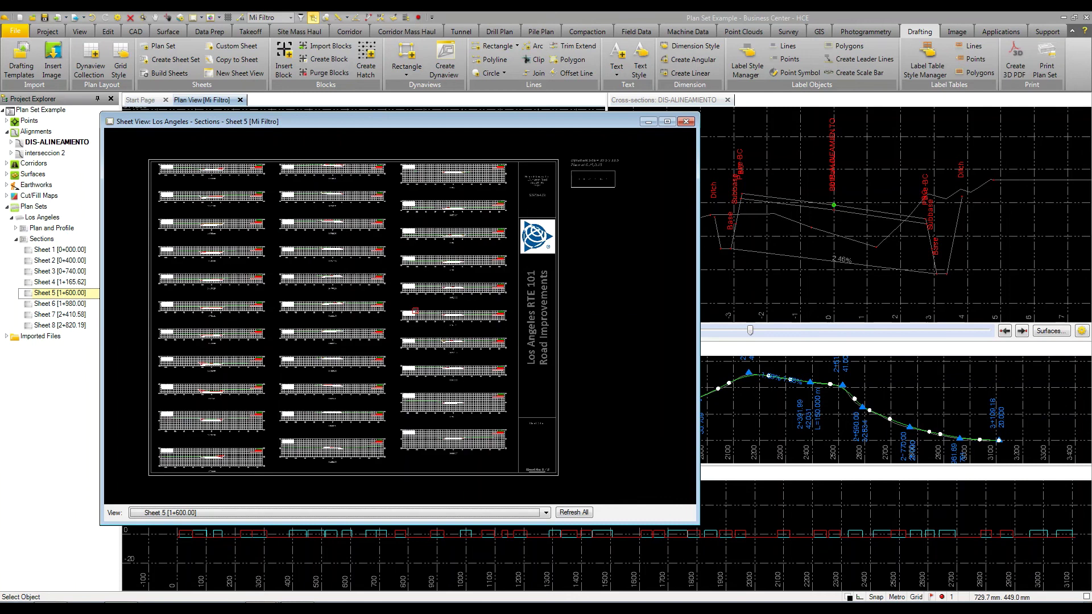
{"action": "left_click", "coordinate": [300, 513]}
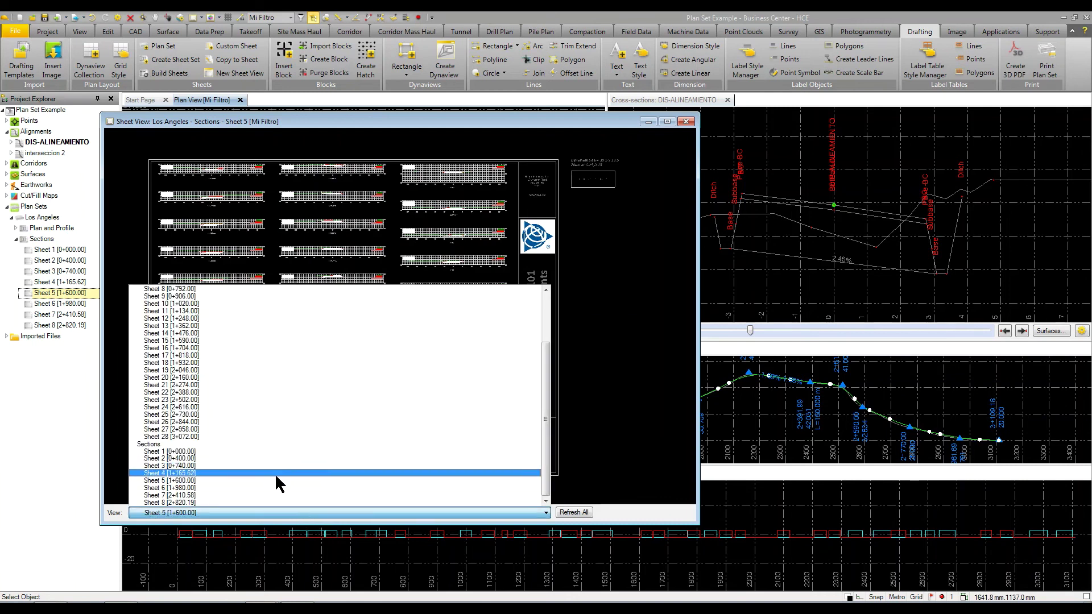
{"action": "left_click", "coordinate": [428, 230]}
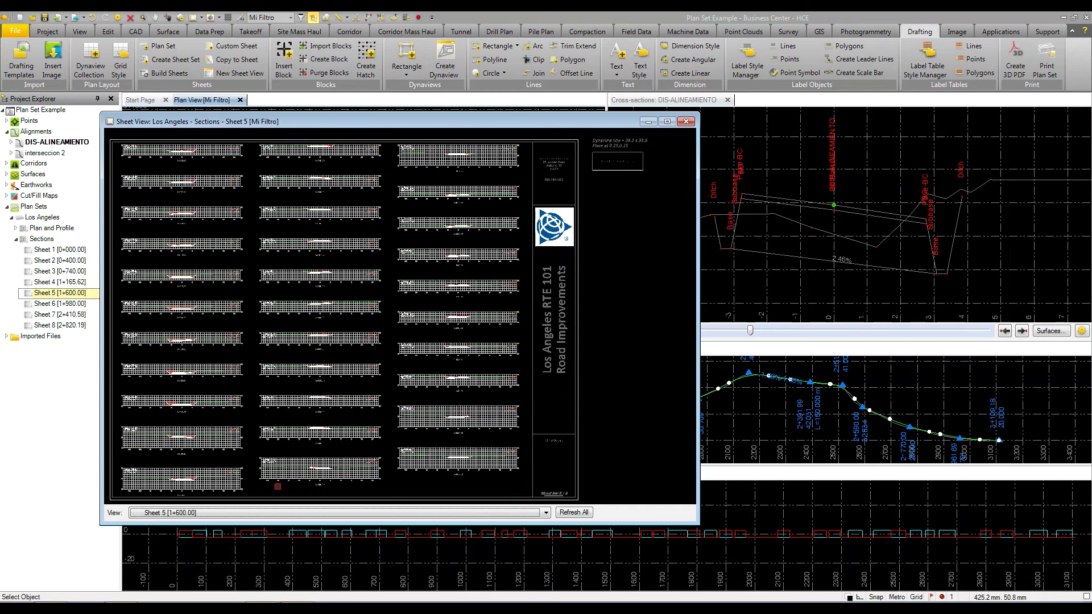
Zoom in on cross-section 1+920.89, zoom back out, then switch to Plan and Profile Sheet 8.
{"action": "scroll", "coordinate": [441, 336], "scroll_direction": "up", "scroll_amount": 5}
{"action": "scroll", "coordinate": [385, 280], "scroll_direction": "up", "scroll_amount": 3}
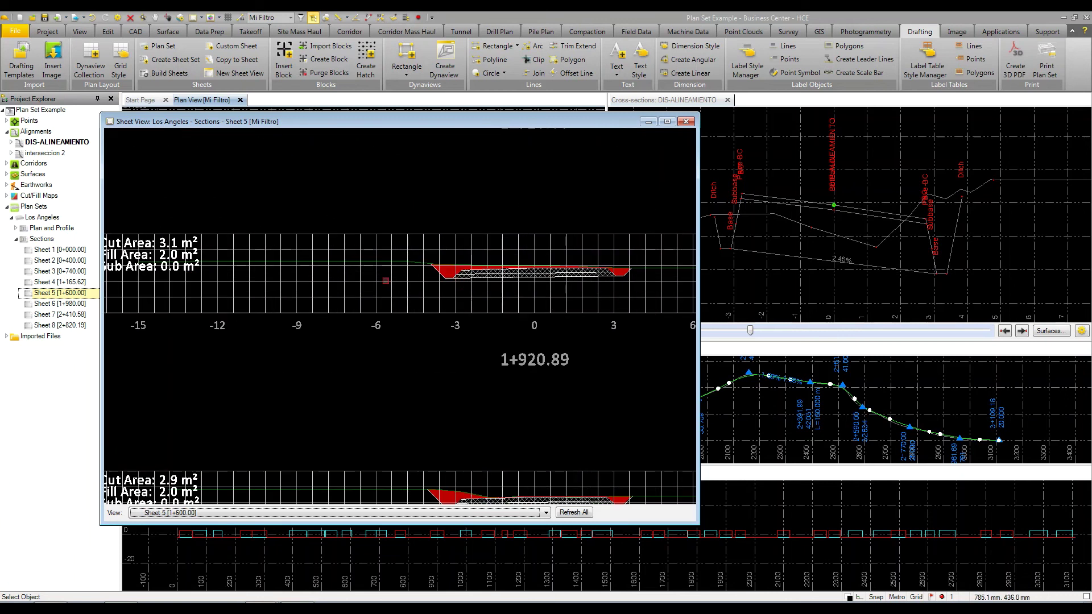
{"action": "scroll", "coordinate": [553, 286], "scroll_direction": "up", "scroll_amount": 2}
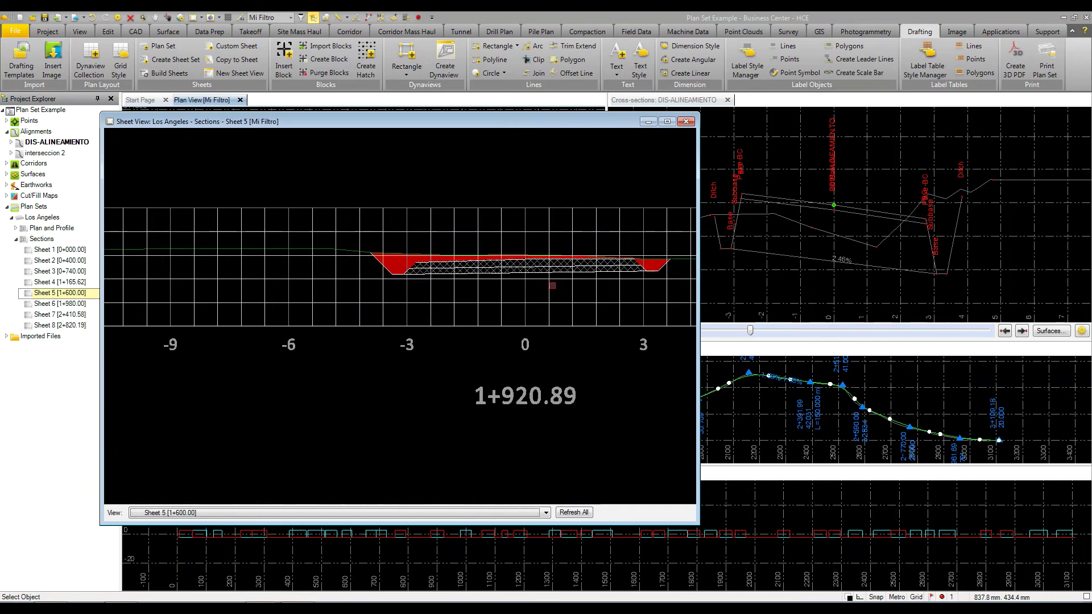
{"action": "scroll", "coordinate": [552, 286], "scroll_direction": "down", "scroll_amount": 7}
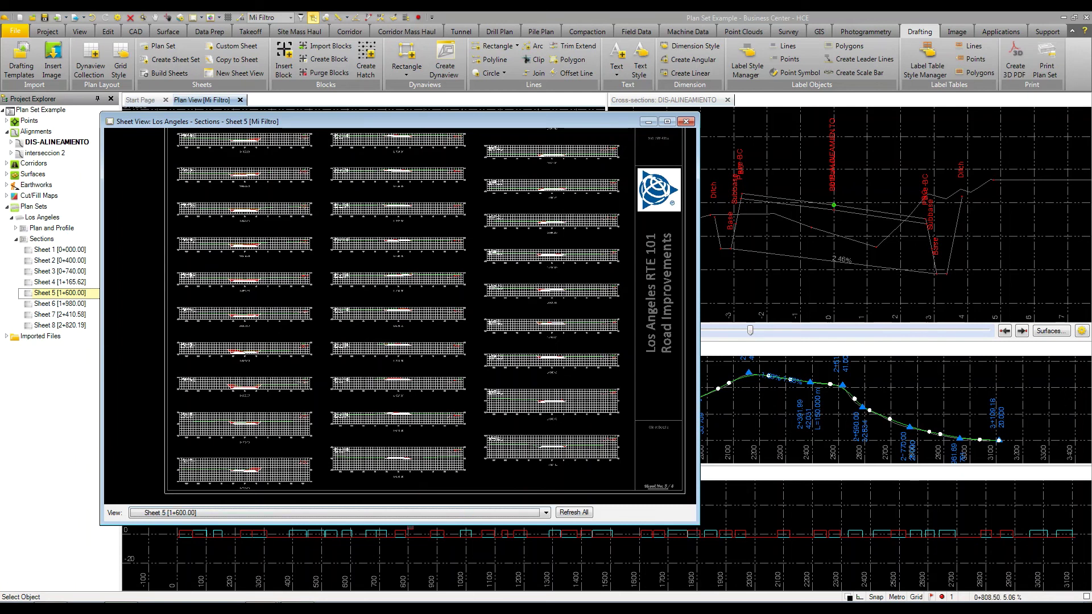
{"action": "left_click", "coordinate": [410, 526]}
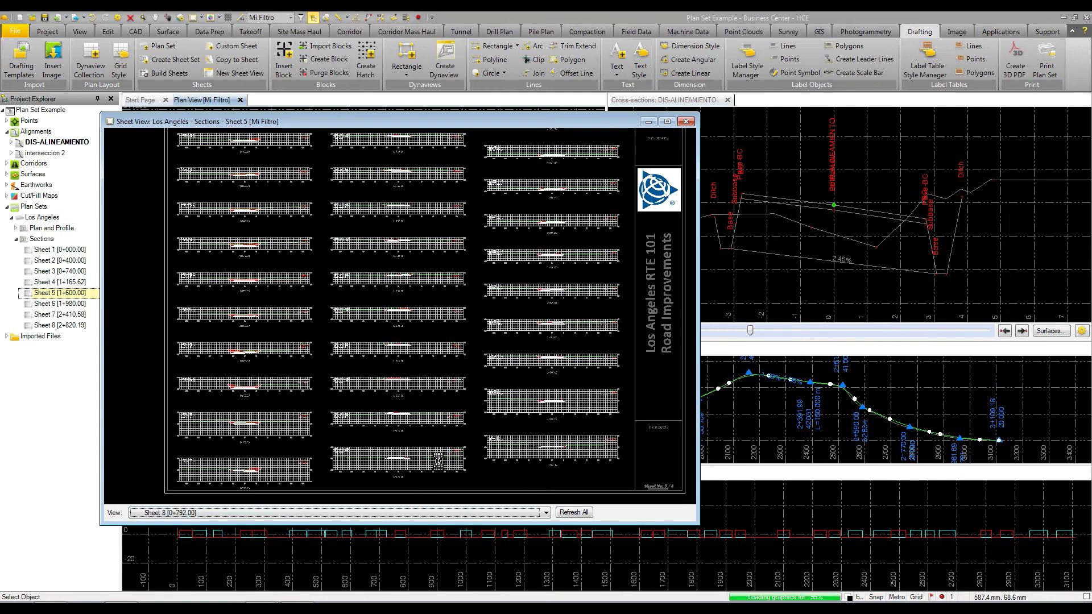
Advance the floating window to Plan and Profile Sheet 9, then Sheet 10 [1+020.00].
{"action": "key", "text": "Down"}
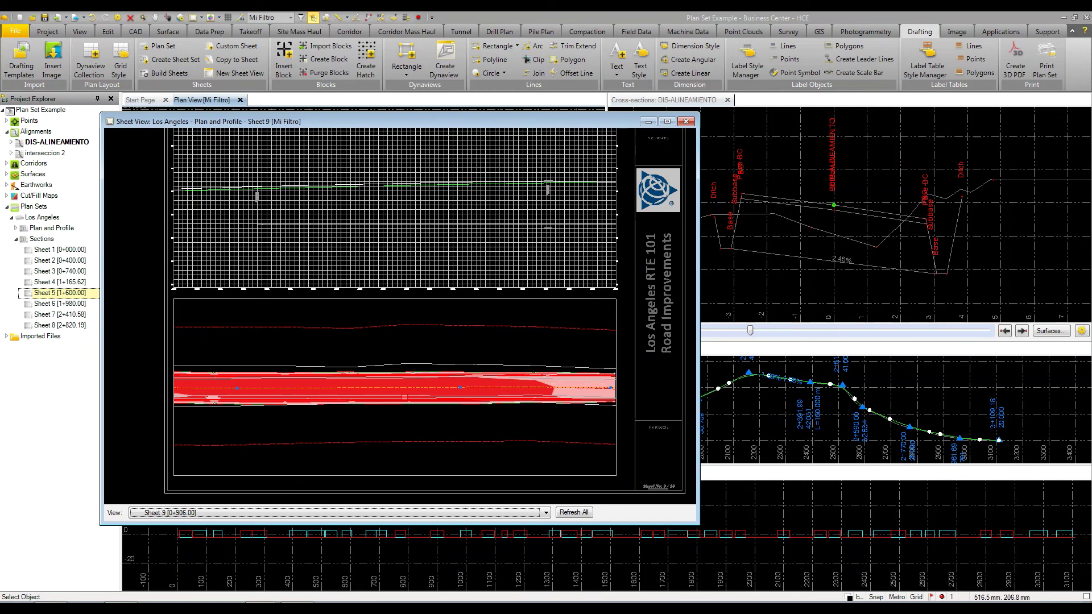
{"action": "key", "text": "Down"}
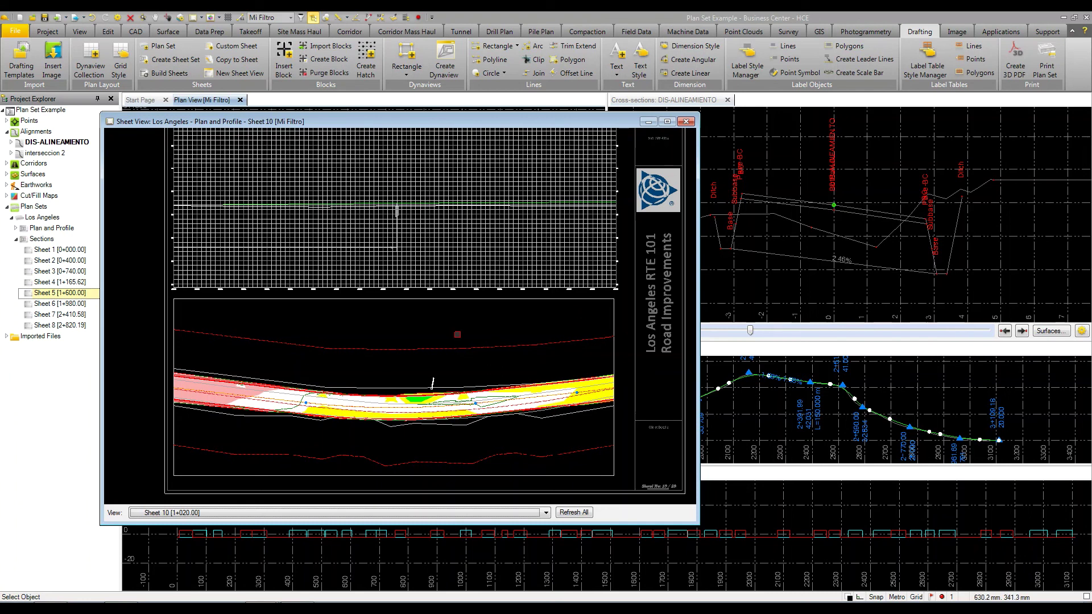
Close the floating window showing Plan and Profile Sheet 10.
{"action": "left_click", "coordinate": [687, 121]}
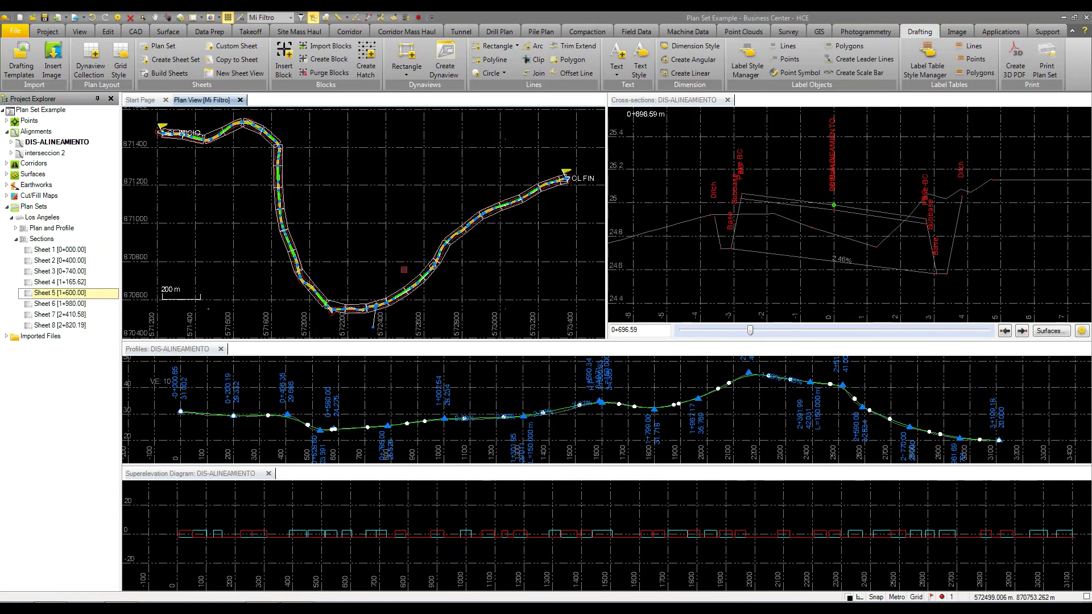